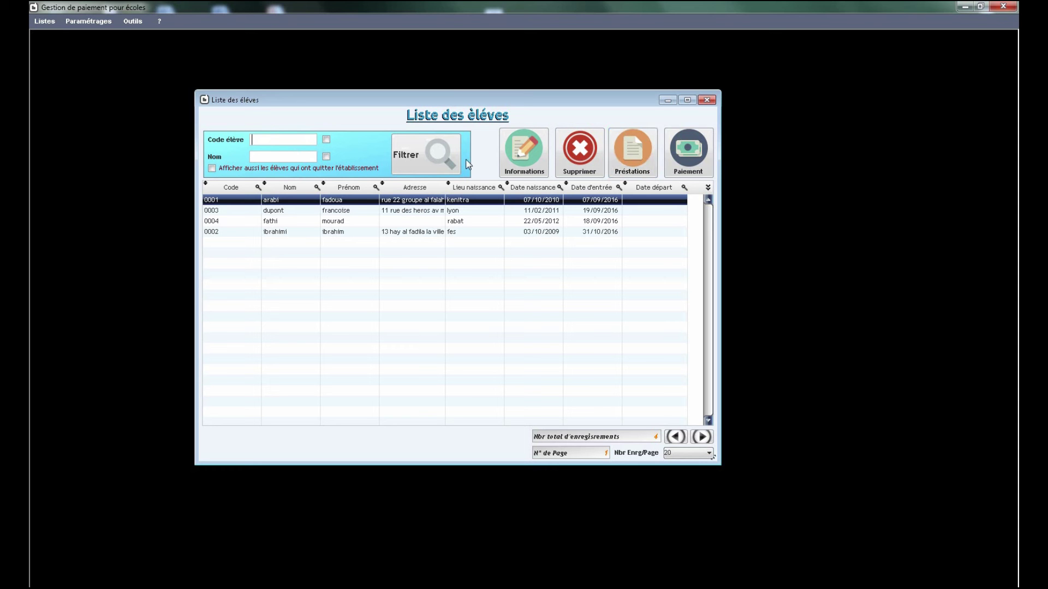
Step: Filter the student list by code '00' and name 'du'
{"action": "type", "text": "00"}
{"action": "left_click", "coordinate": [326, 140]}
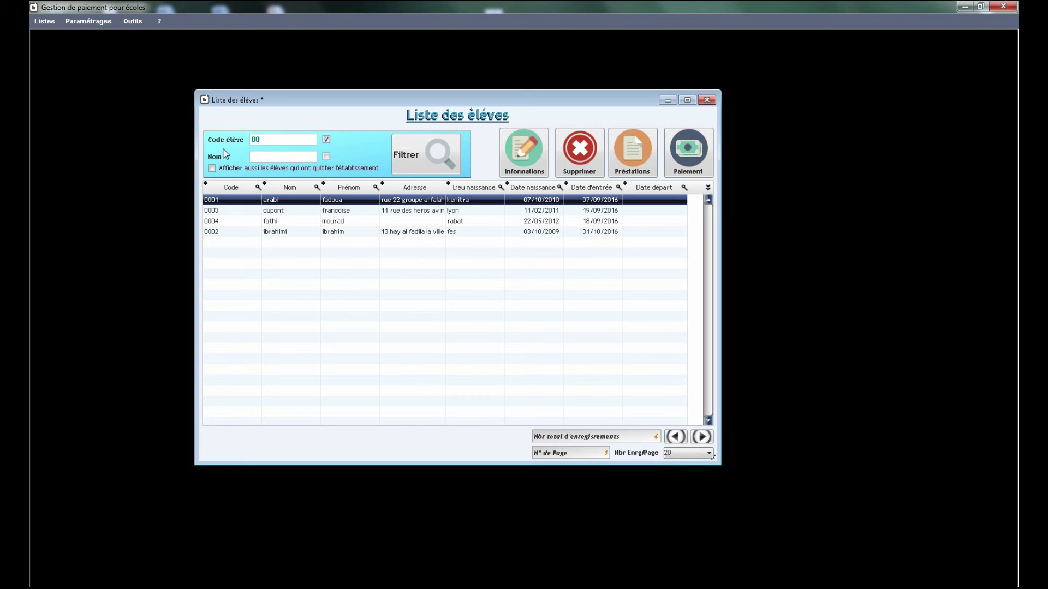
{"action": "left_click", "coordinate": [429, 155]}
{"action": "left_click", "coordinate": [270, 157]}
{"action": "type", "text": "du"}
{"action": "left_click", "coordinate": [326, 156]}
Step: Apply the code filter with name 'd', then switch both filters off and refresh the list
{"action": "left_click", "coordinate": [274, 155]}
{"action": "type", "text": "d"}
{"action": "left_click", "coordinate": [453, 166]}
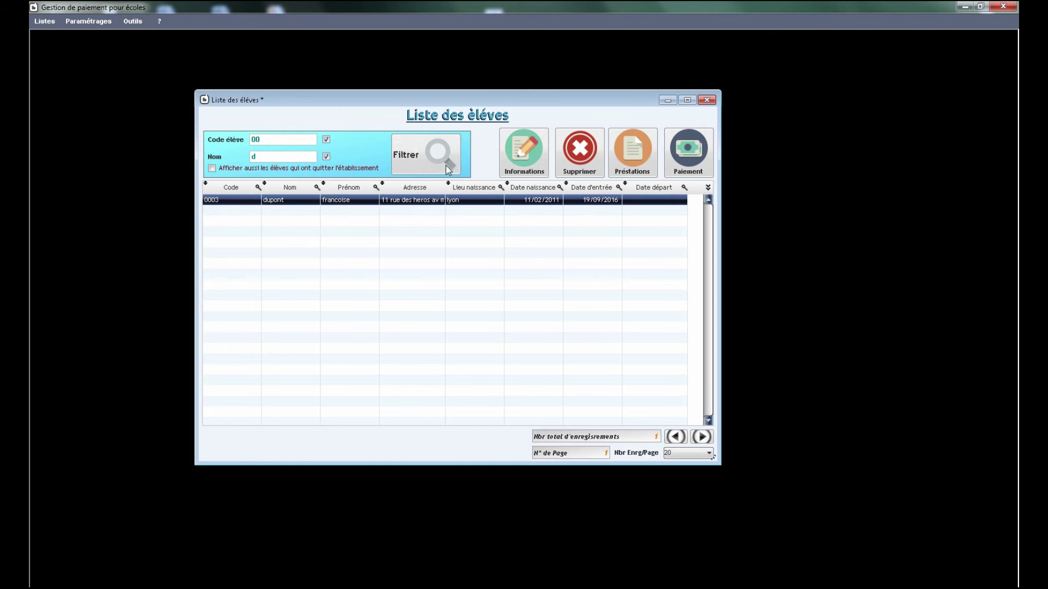
{"action": "left_click", "coordinate": [327, 157]}
{"action": "left_click", "coordinate": [327, 140]}
{"action": "left_click", "coordinate": [417, 158]}
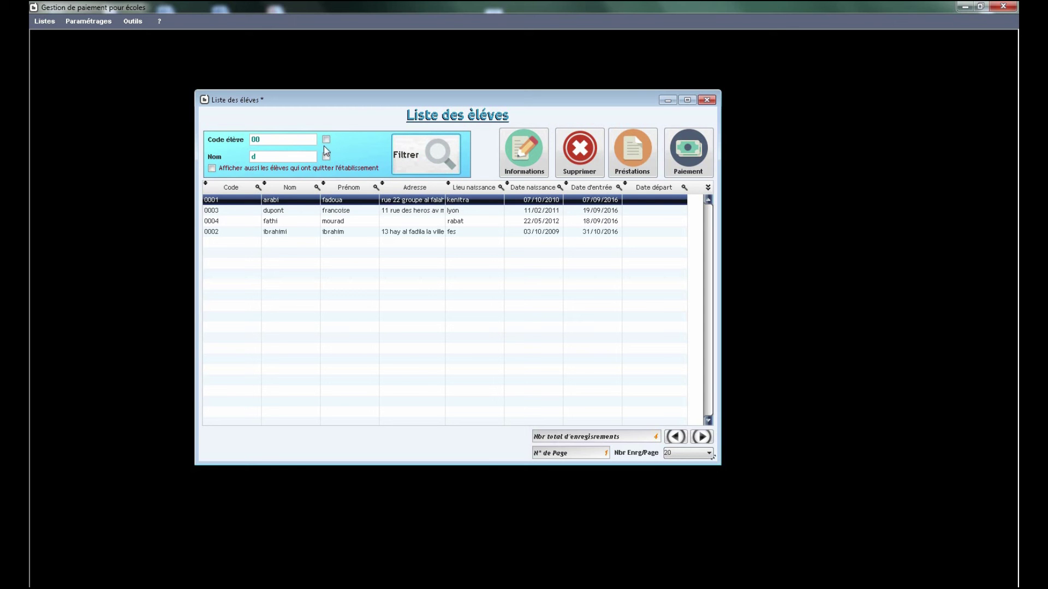
Step: Clear the Code élève and Nom filter values
{"action": "double_click", "coordinate": [256, 140]}
{"action": "key", "text": "BackSpace"}
{"action": "double_click", "coordinate": [252, 157]}
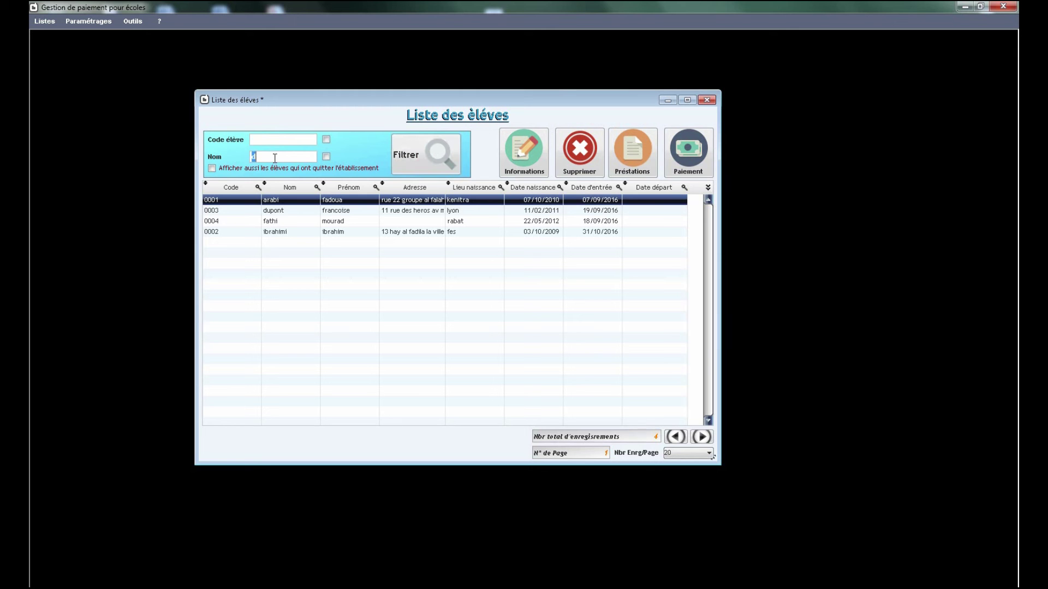
{"action": "key", "text": "BackSpace"}
Step: Show students who have left, hide them again, and select student 0001
{"action": "left_click", "coordinate": [224, 169]}
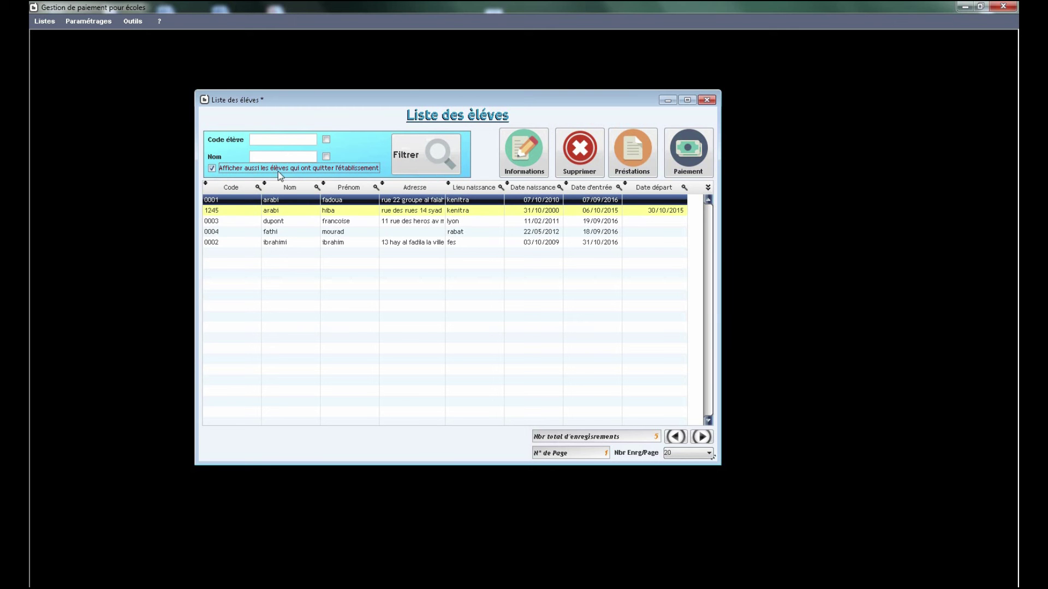
{"action": "left_click", "coordinate": [373, 241]}
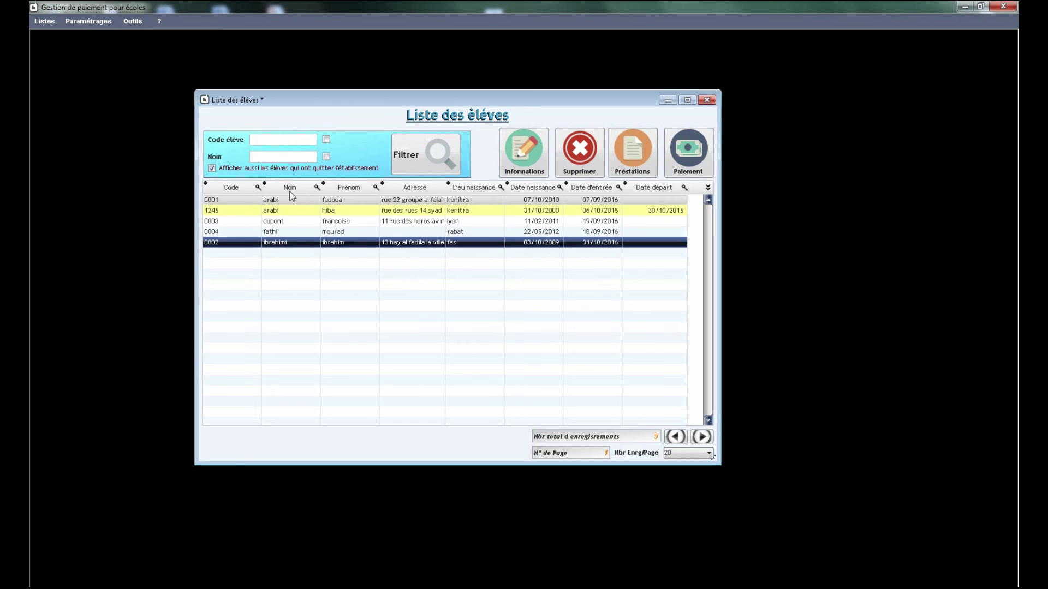
{"action": "left_click", "coordinate": [212, 169]}
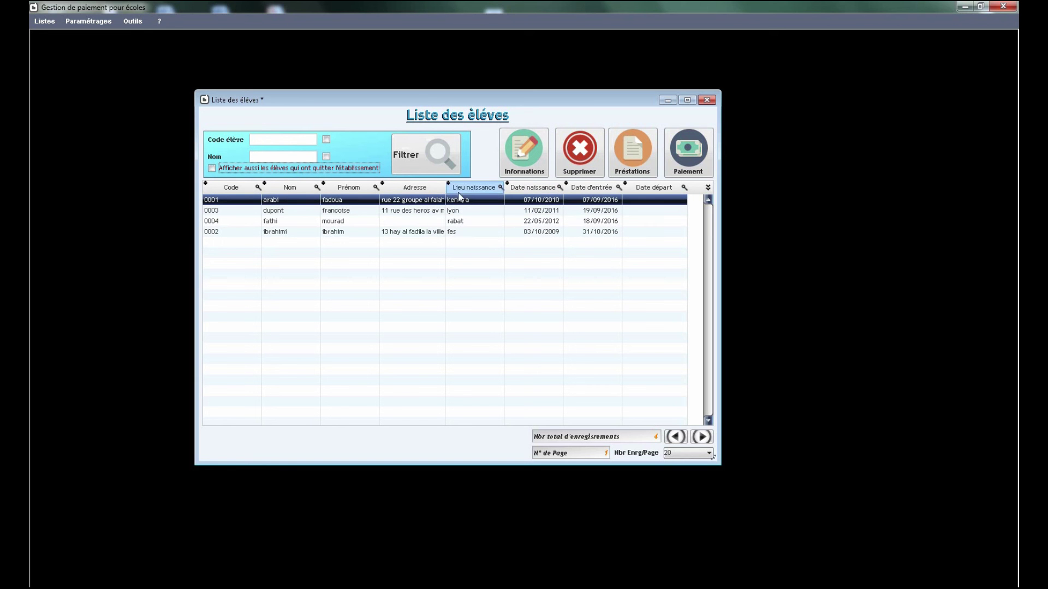
{"action": "left_click", "coordinate": [333, 234]}
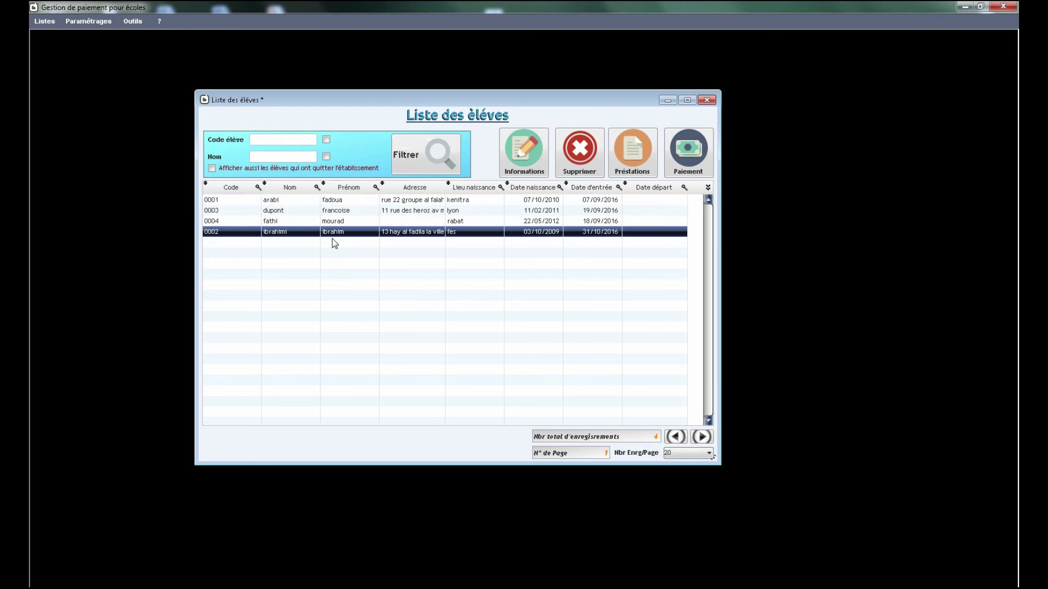
{"action": "left_click", "coordinate": [339, 202]}
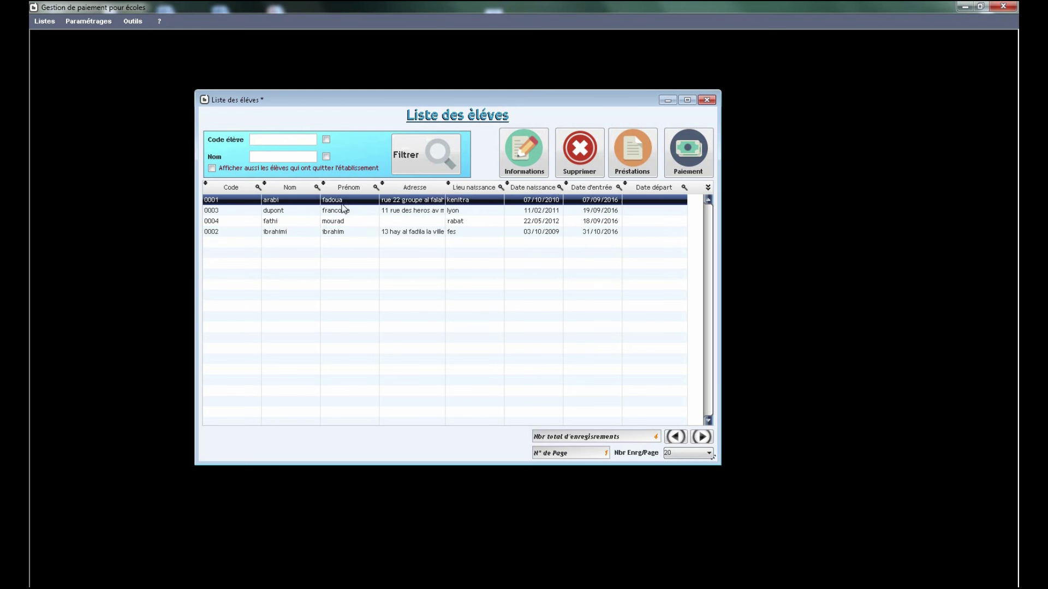
Step: Open student 0001's record and review its Tuteurs, Affectation aux classes and Livre de Santé tabs
{"action": "left_click", "coordinate": [522, 156]}
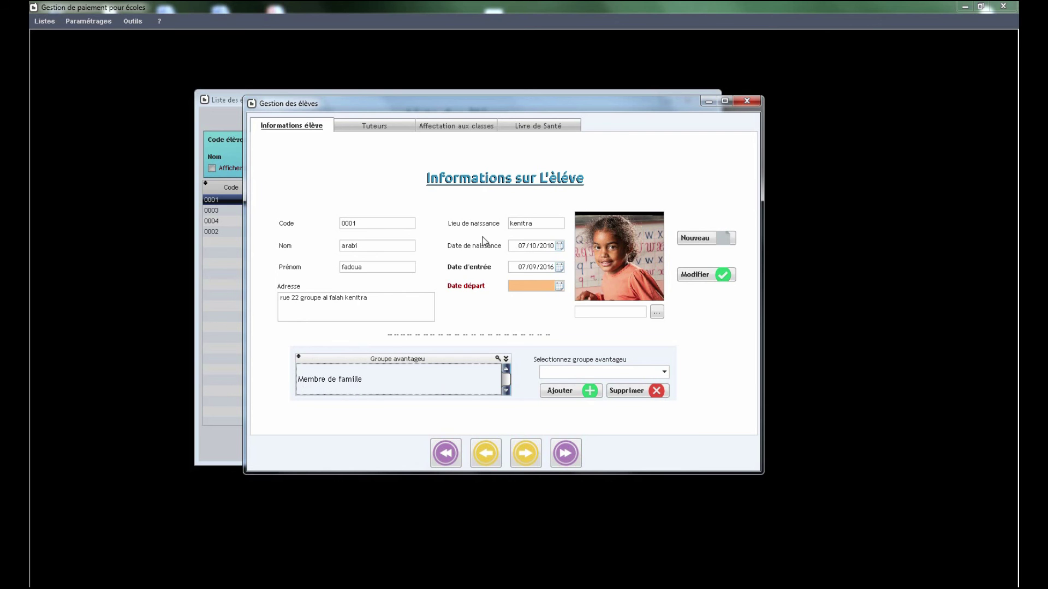
{"action": "left_click", "coordinate": [376, 126]}
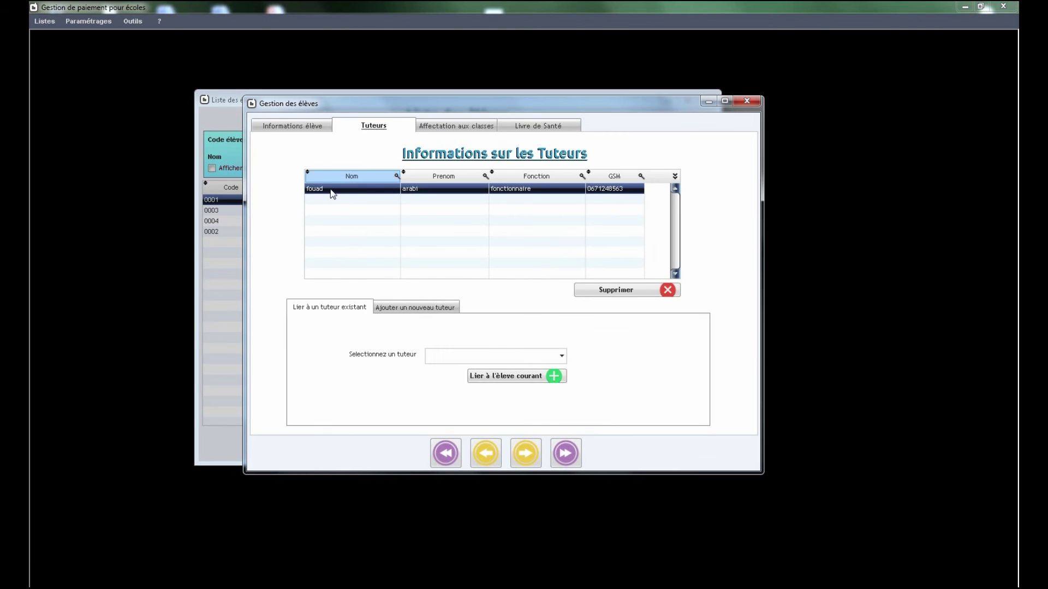
{"action": "left_click", "coordinate": [457, 127]}
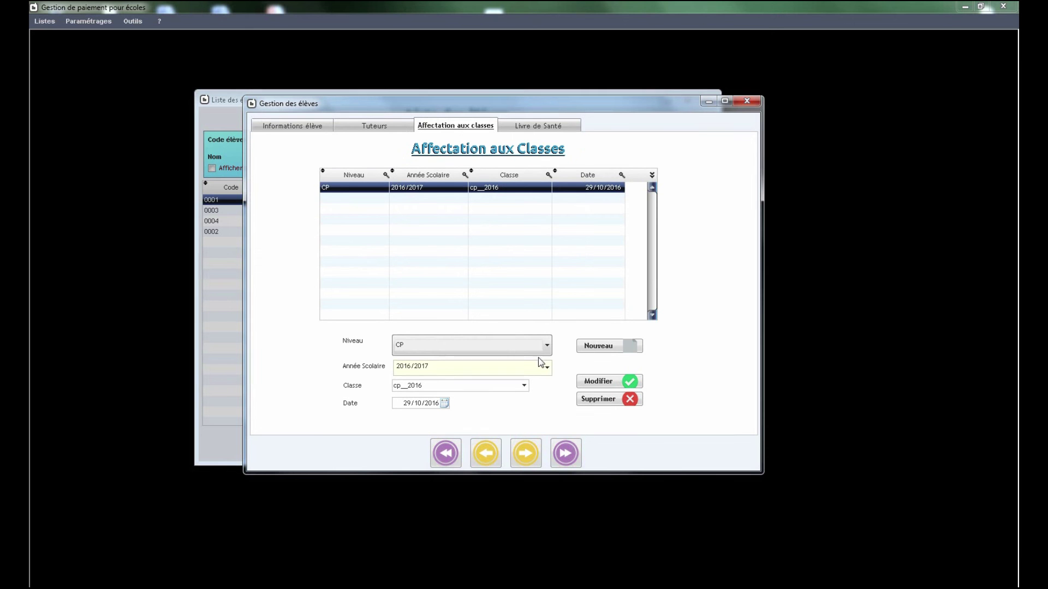
{"action": "left_click", "coordinate": [543, 127]}
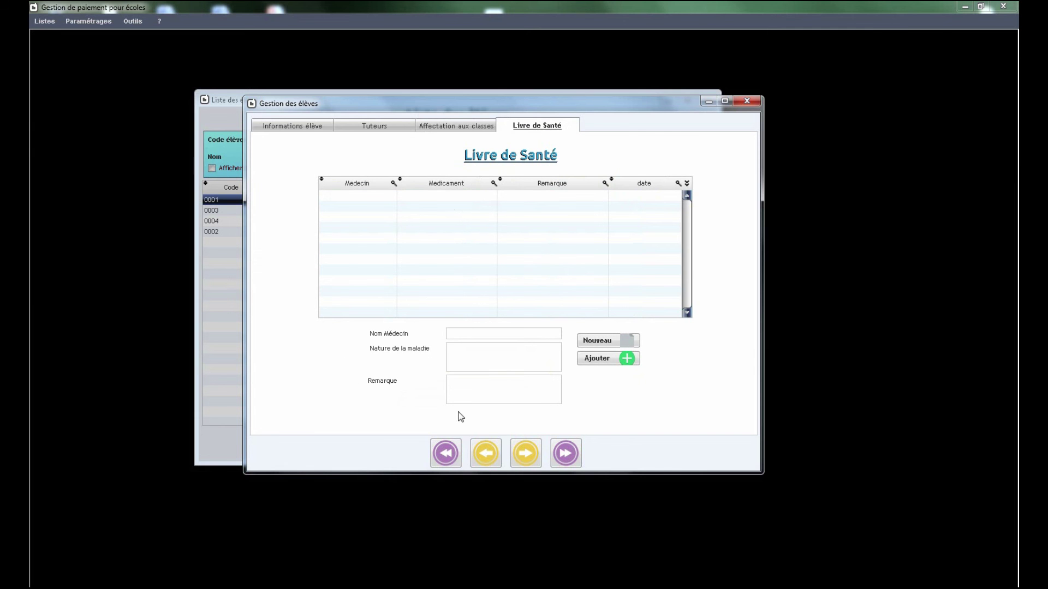
{"action": "left_click", "coordinate": [303, 128]}
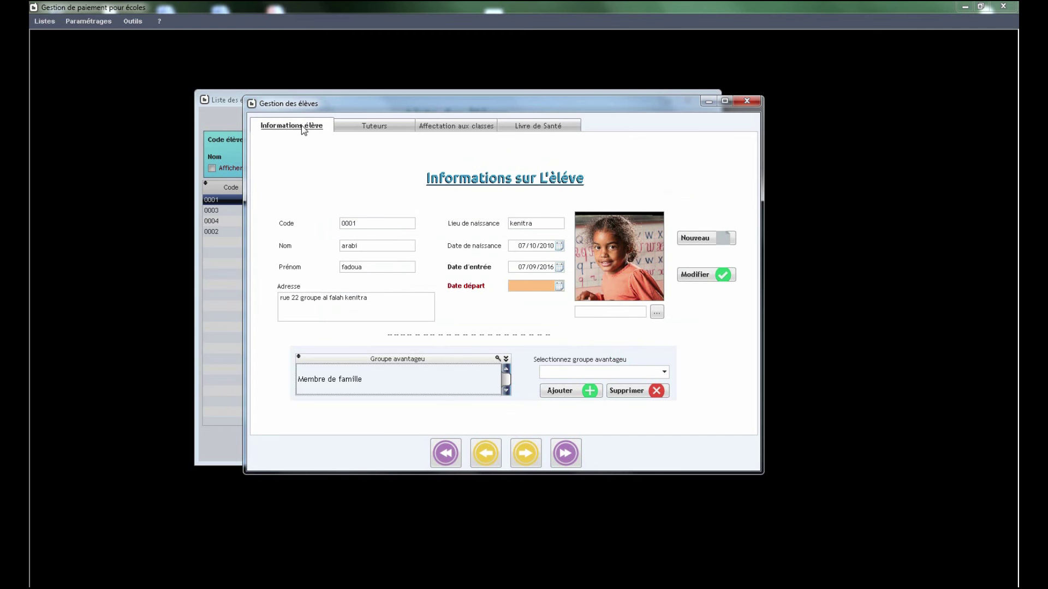
Step: Start a new student with code 0005 and enter the student's last and first names
{"action": "left_click", "coordinate": [697, 240]}
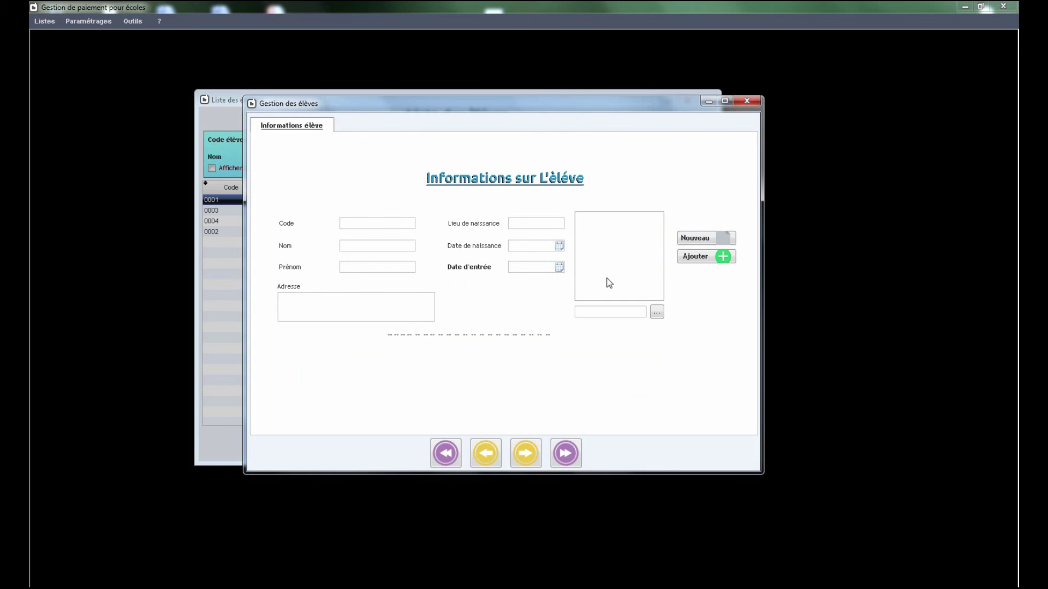
{"action": "type", "text": "0005"}
{"action": "key", "text": "Tab"}
{"action": "type", "text": "n"}
{"action": "key", "text": "BackSpace"}
{"action": "key", "text": "Tab"}
Step: Enter the student's home address and birthplace Casablanca
{"action": "left_click", "coordinate": [383, 313]}
{"action": "left_click", "coordinate": [545, 223]}
{"action": "type", "text": "Casablanca"}
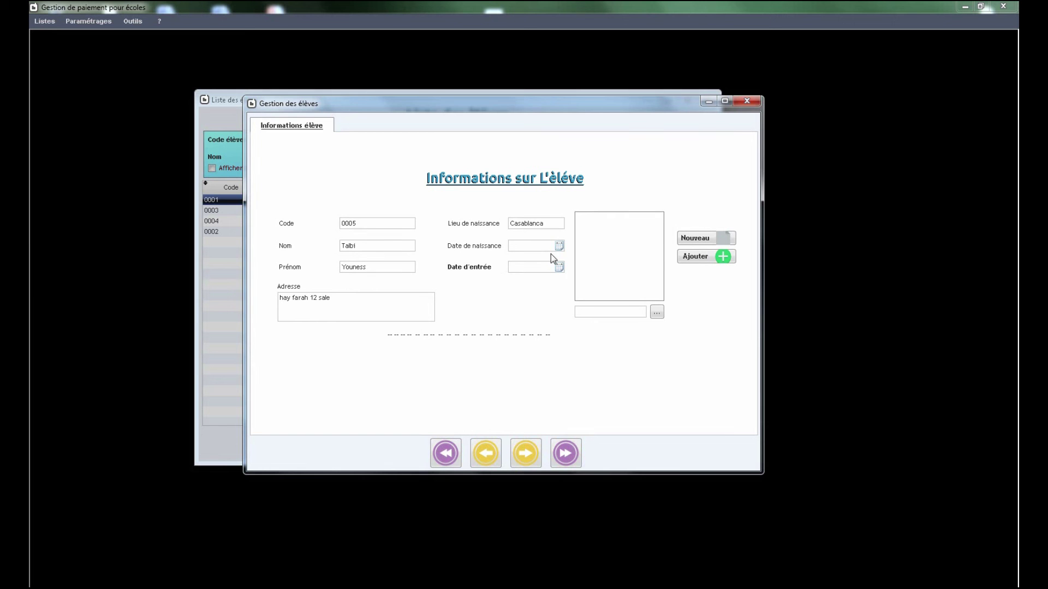
Step: Set the birth date to 11/10/2011 and the entry date to 10/09/2016
{"action": "left_click", "coordinate": [560, 246]}
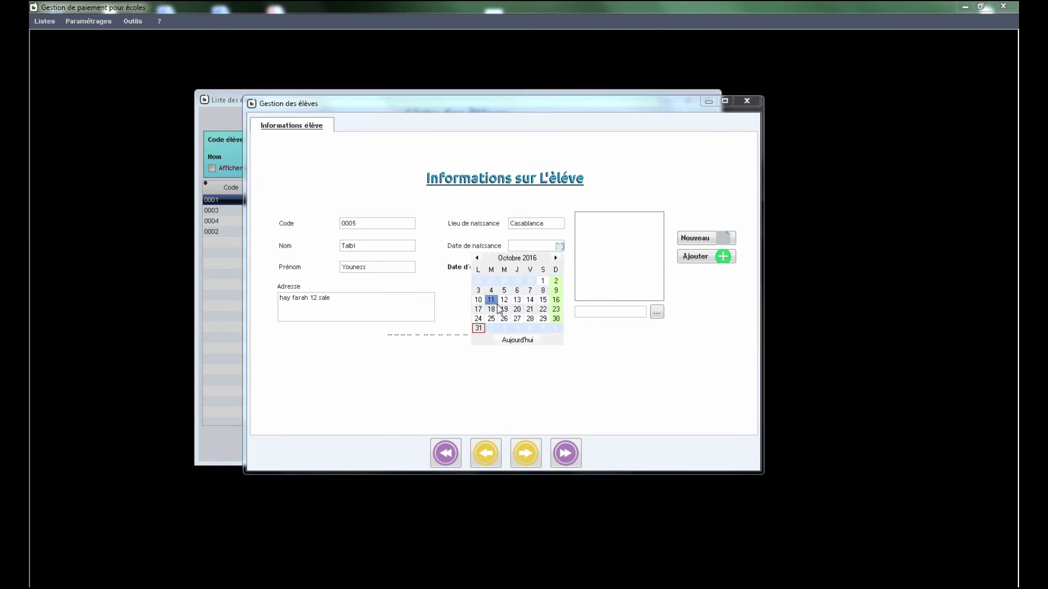
{"action": "left_click", "coordinate": [493, 301]}
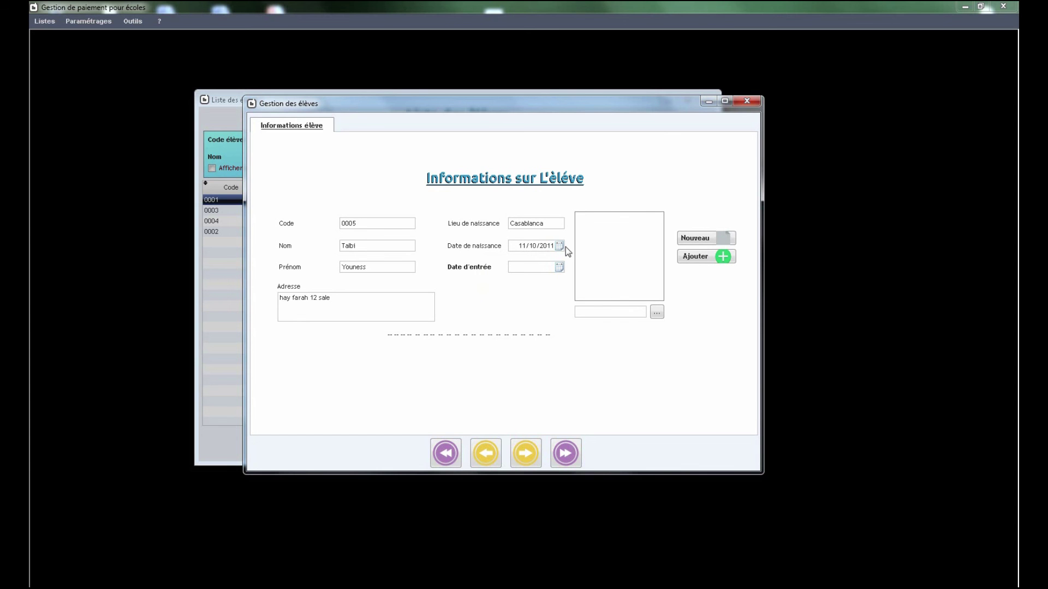
{"action": "left_click", "coordinate": [560, 268]}
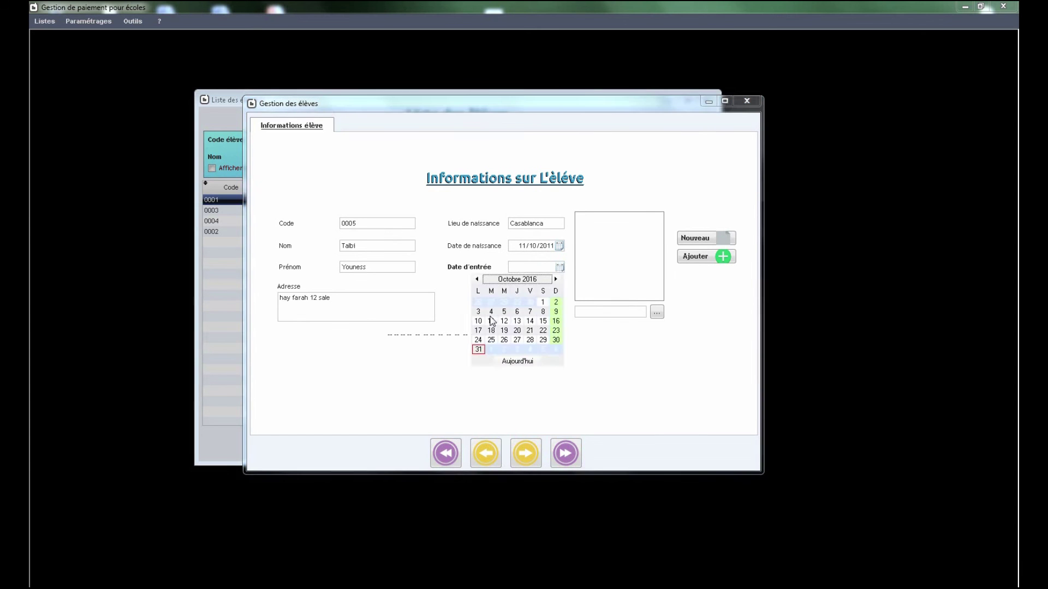
{"action": "left_click", "coordinate": [492, 330]}
{"action": "left_click", "coordinate": [536, 267]}
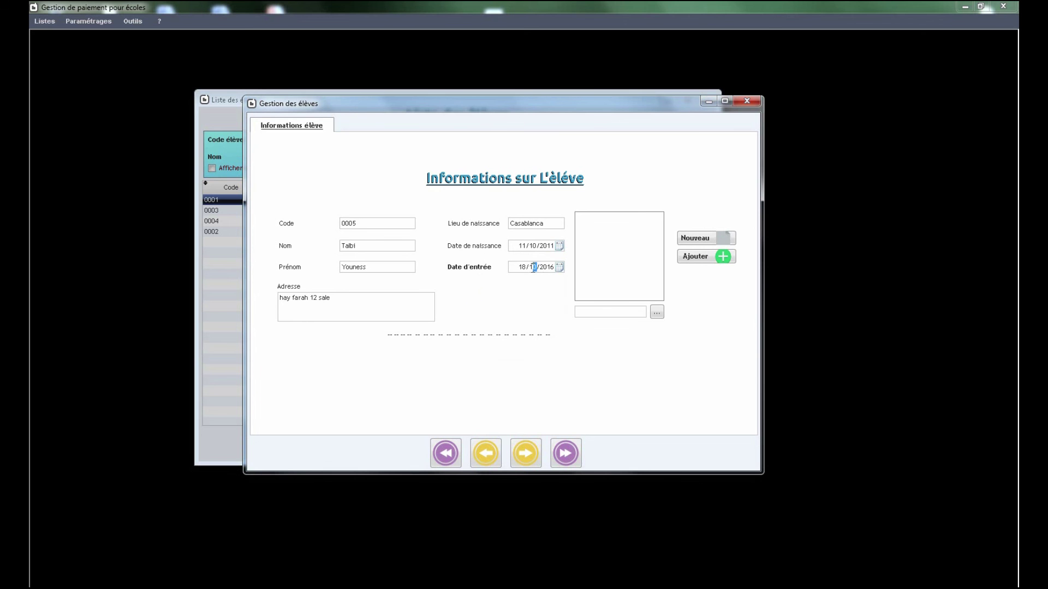
{"action": "type", "text": "09/2"}
{"action": "key", "text": "BackSpace"}
{"action": "key", "text": "BackSpace"}
{"action": "type", "text": "10"}
Step: Save student 0005 and give it the Enfants d'employés advantage group, removing and re-adding it once
{"action": "left_click", "coordinate": [707, 256]}
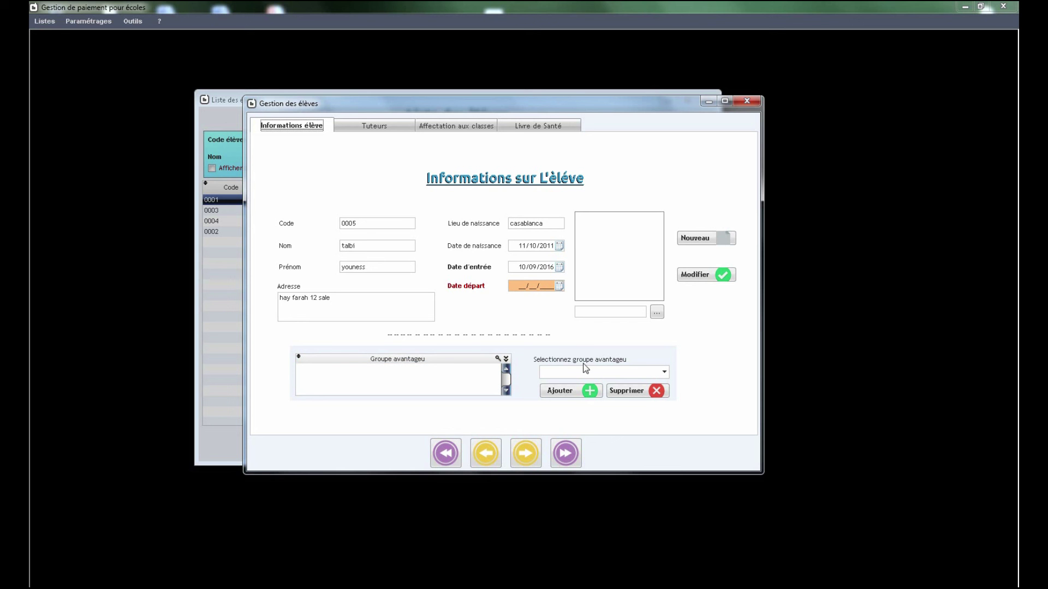
{"action": "left_click", "coordinate": [664, 374]}
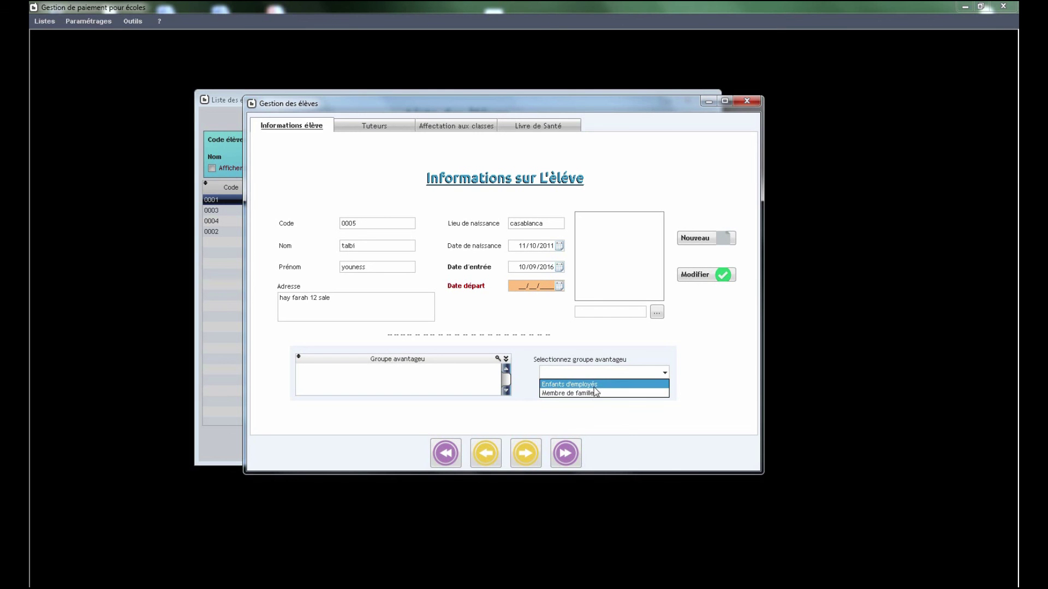
{"action": "left_click", "coordinate": [586, 386]}
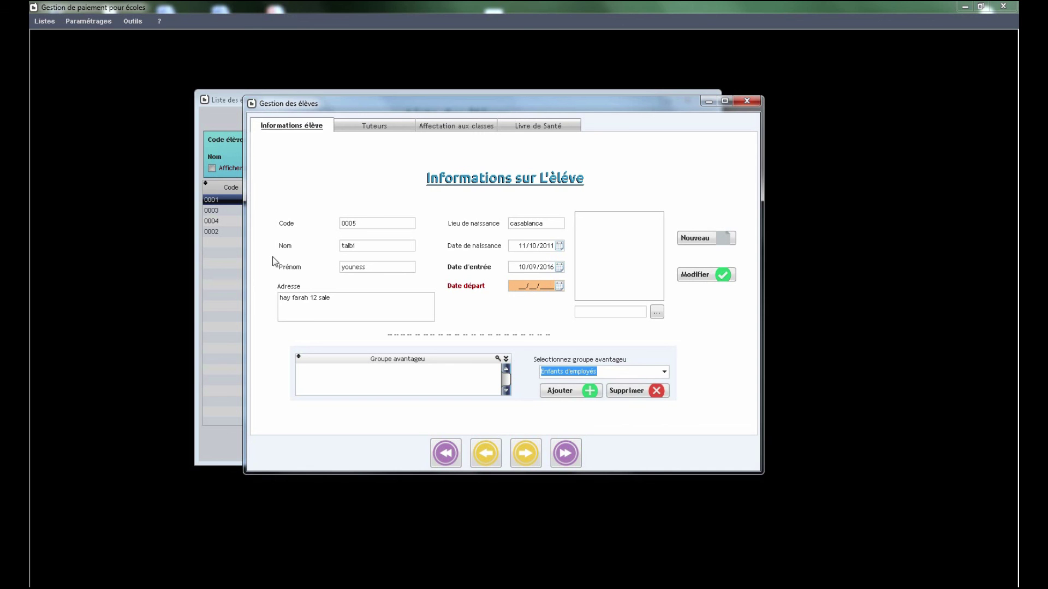
{"action": "left_click", "coordinate": [551, 394]}
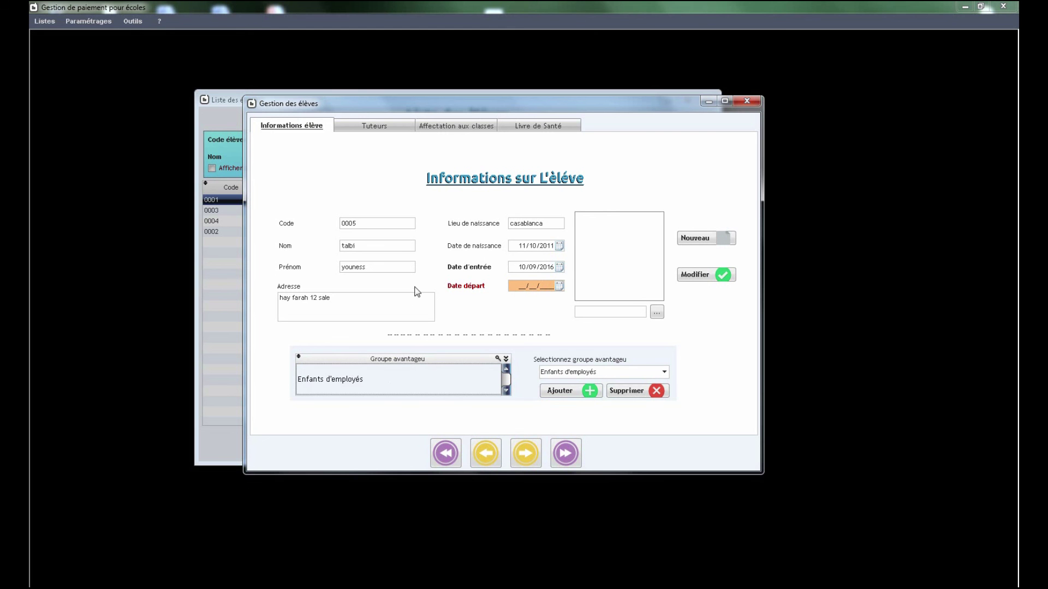
{"action": "left_click", "coordinate": [636, 394]}
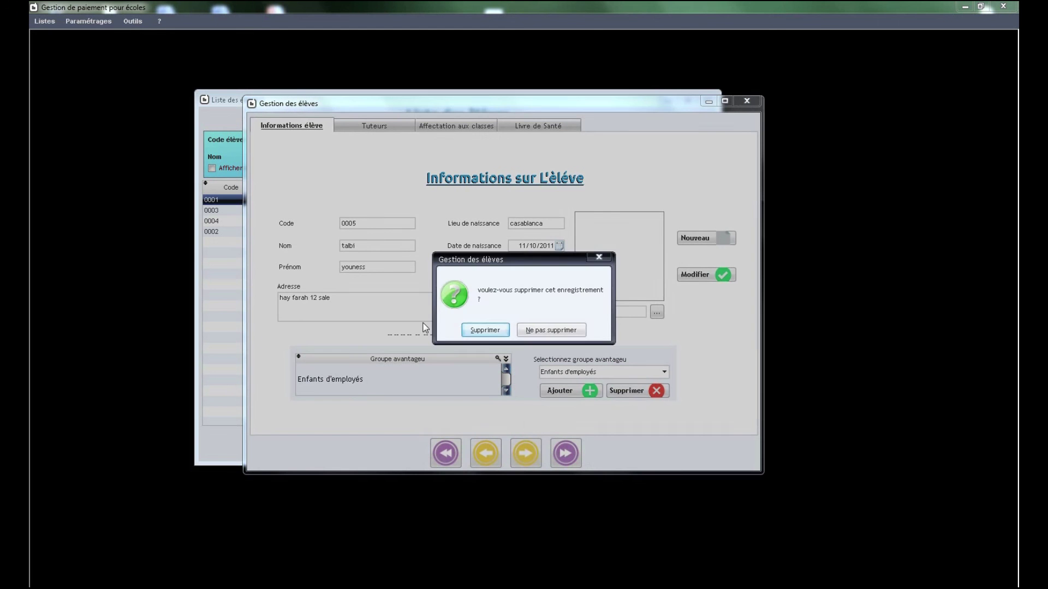
{"action": "left_click", "coordinate": [479, 336]}
{"action": "left_click", "coordinate": [560, 390]}
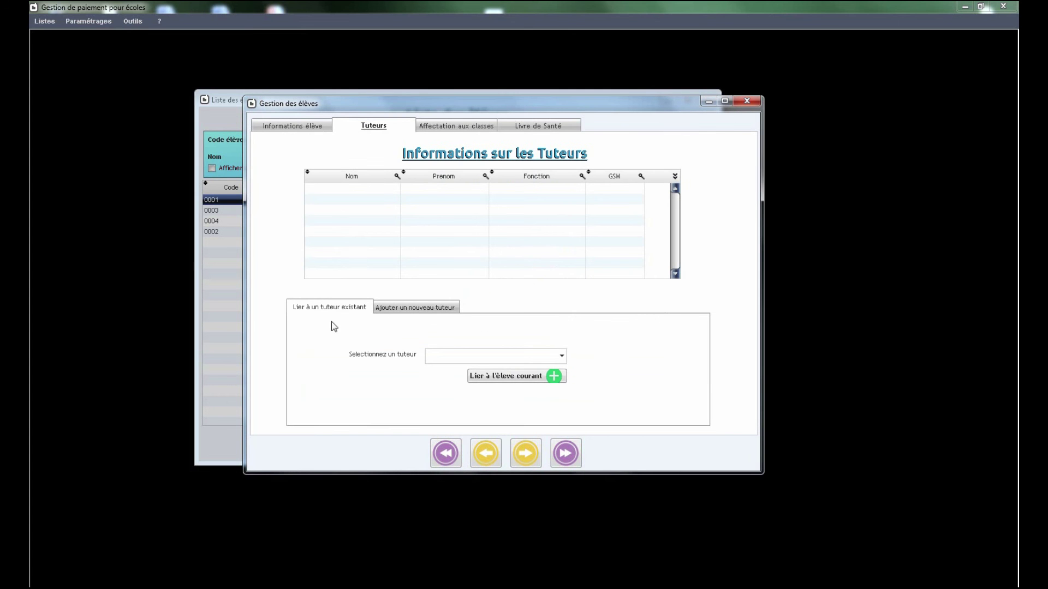
Step: Look at the existing tutors list, then start a blank new tutor entry
{"action": "left_click", "coordinate": [563, 358]}
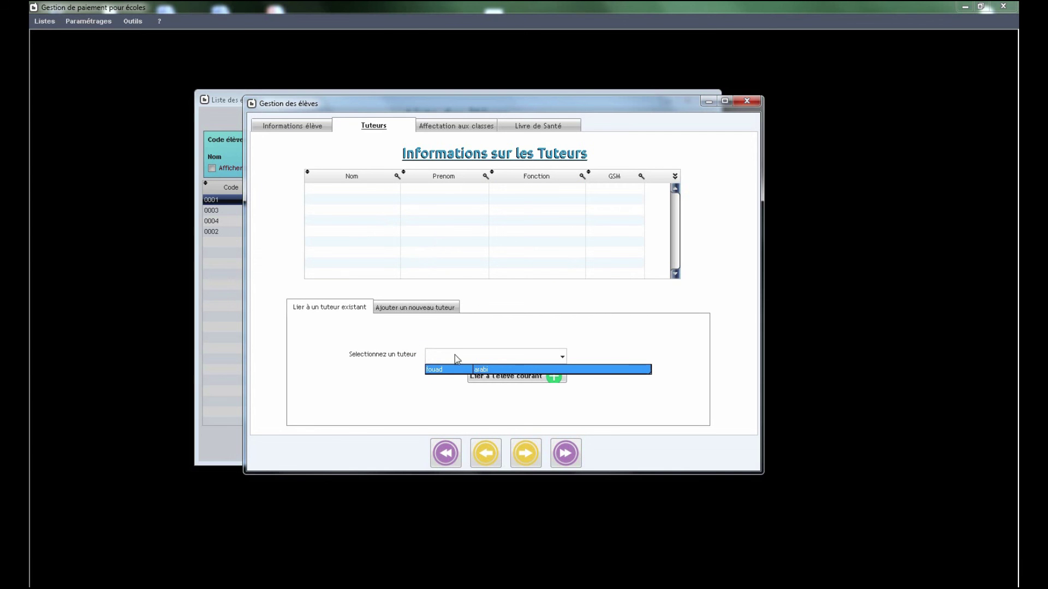
{"action": "left_click", "coordinate": [455, 309]}
{"action": "left_click", "coordinate": [430, 307]}
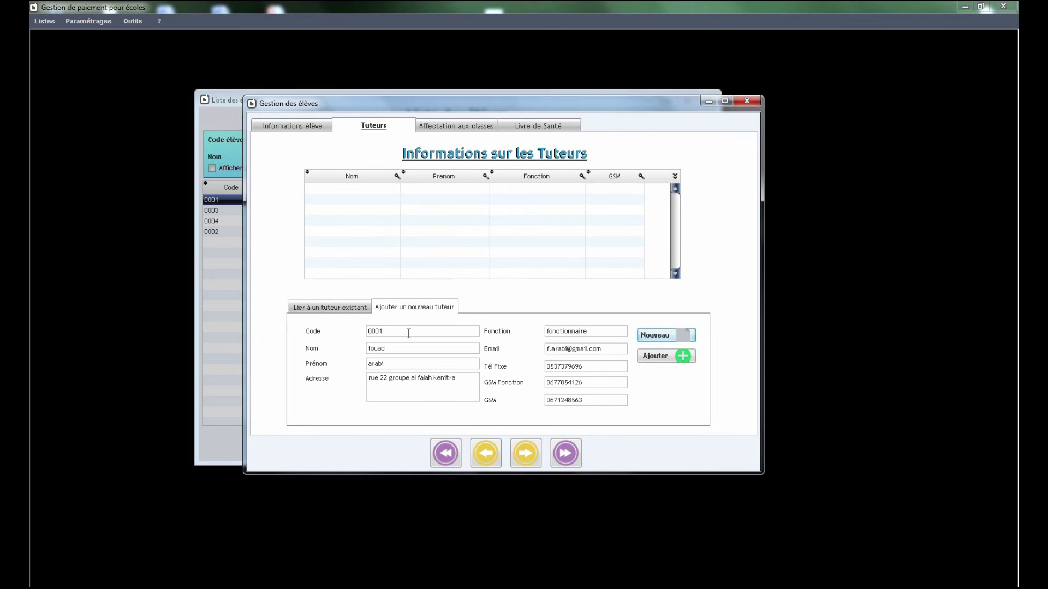
{"action": "left_click", "coordinate": [675, 336]}
Step: Clear the prefilled tutor name and address fields and enter tutor code 2
{"action": "key", "text": "Tab"}
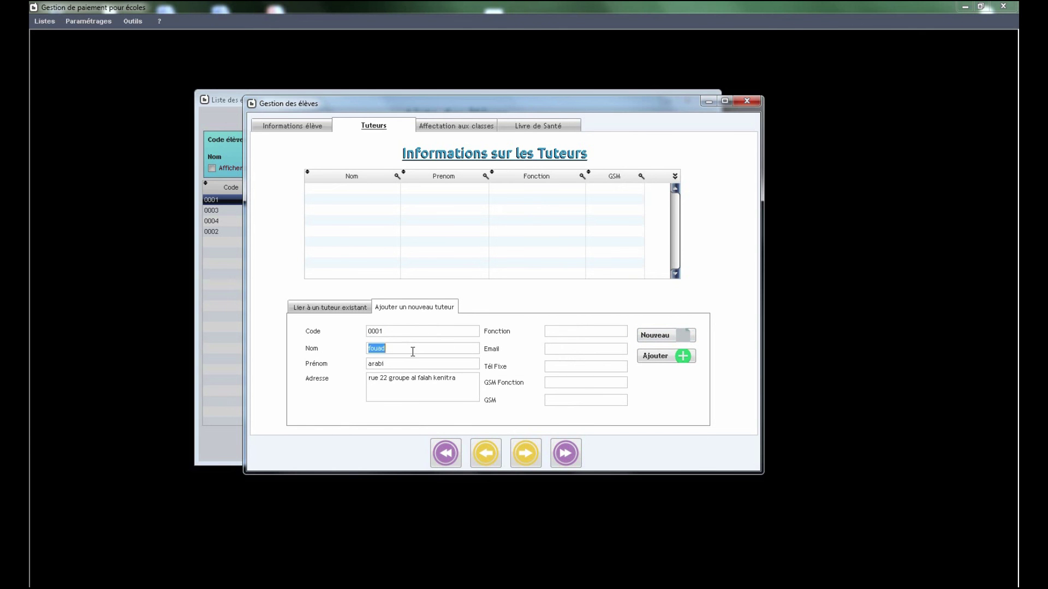
{"action": "key", "text": "Delete"}
{"action": "key", "text": "Tab"}
{"action": "double_click", "coordinate": [397, 364]}
{"action": "key", "text": "Delete"}
{"action": "key", "text": "Tab"}
{"action": "key", "text": "Delete"}
{"action": "left_click", "coordinate": [393, 331]}
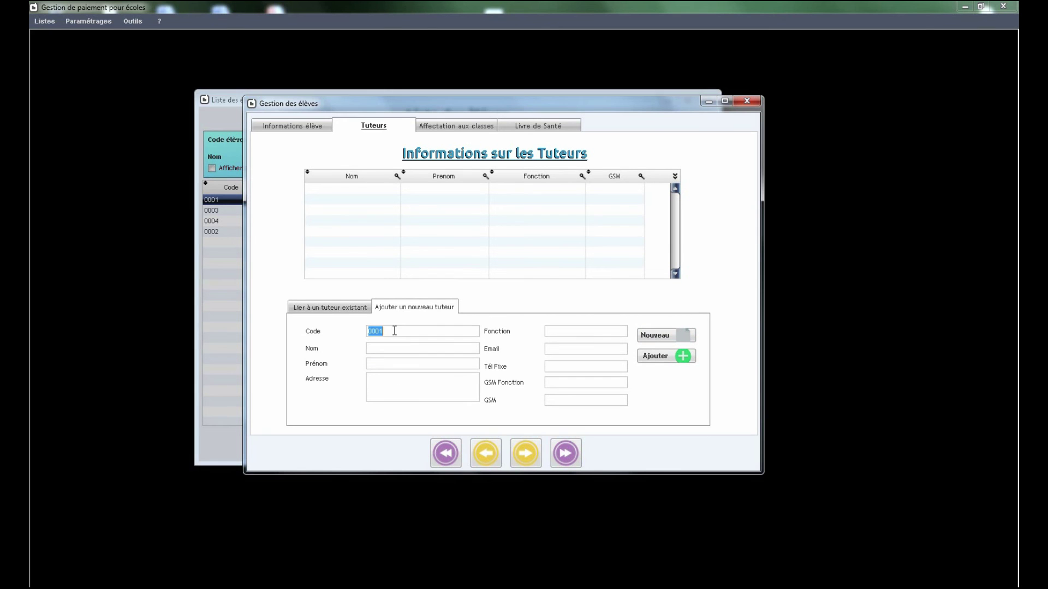
{"action": "type", "text": "2"}
{"action": "left_click", "coordinate": [395, 351]}
Step: Reopen student 0005's record on its tutors page
{"action": "left_click", "coordinate": [293, 126]}
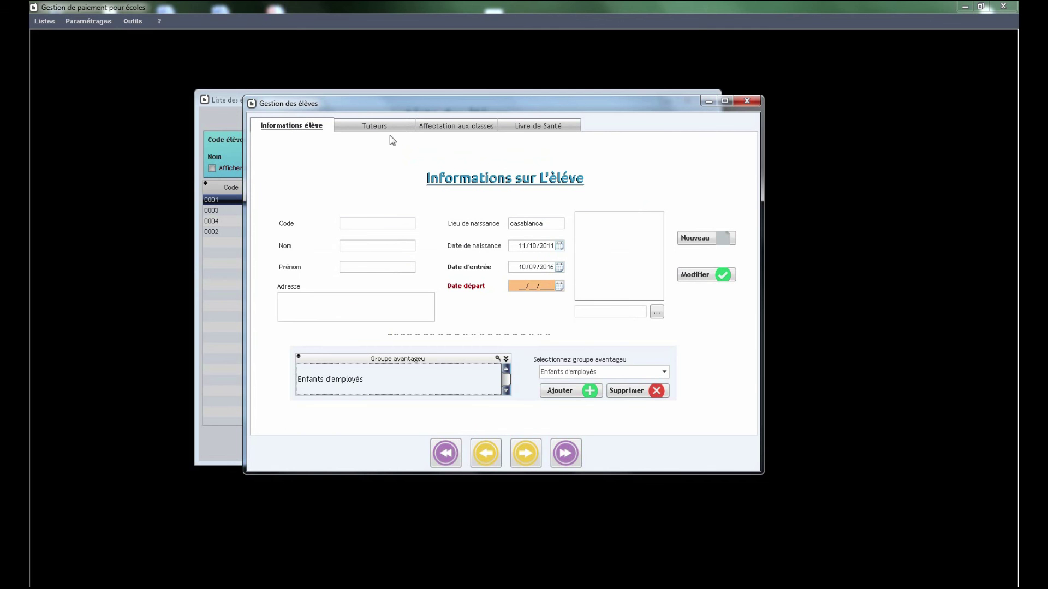
{"action": "key", "text": "Escape"}
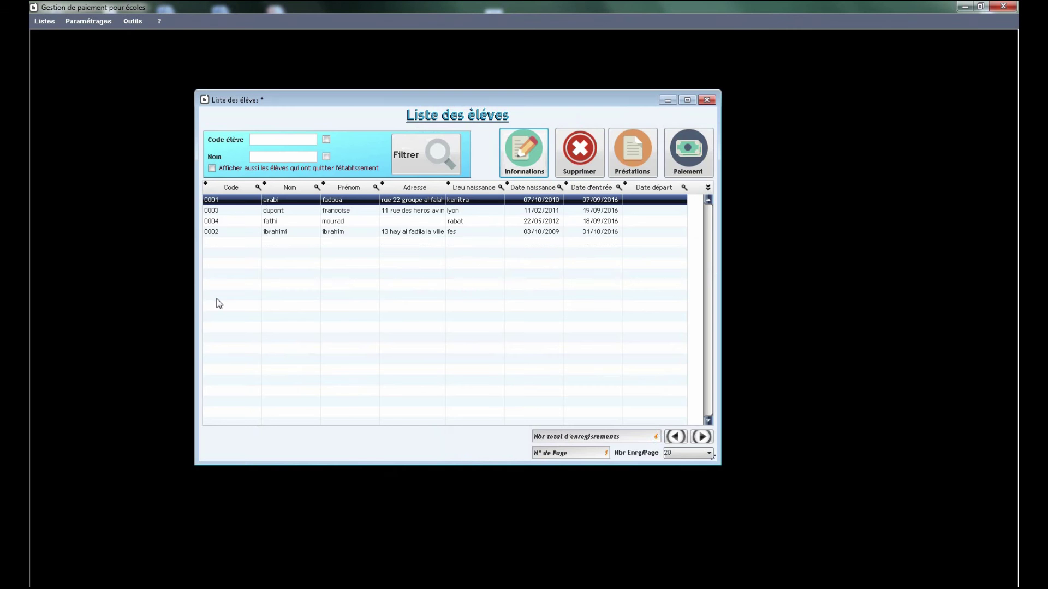
{"action": "double_click", "coordinate": [241, 242]}
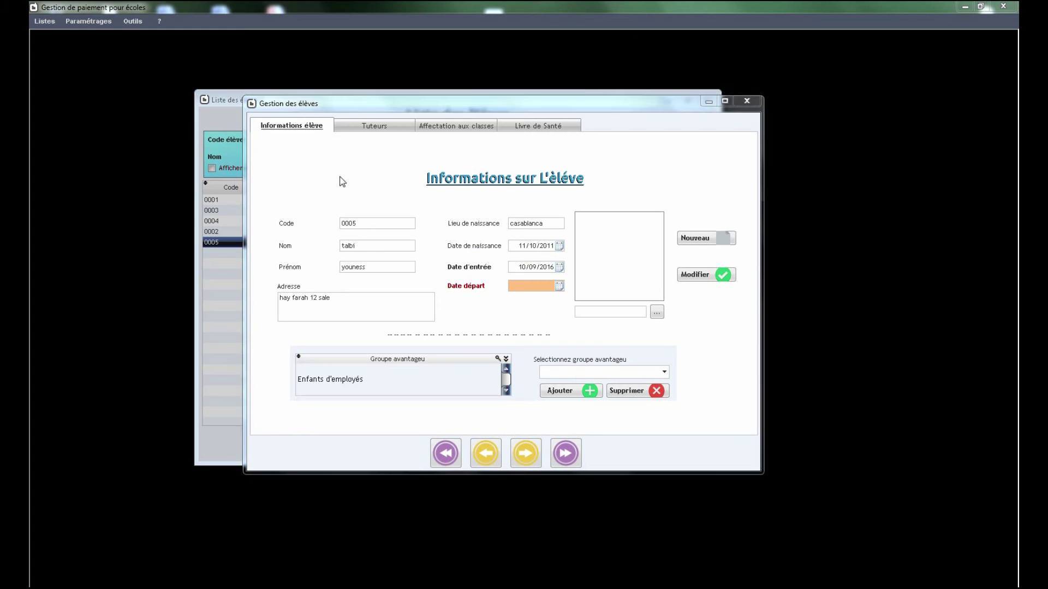
{"action": "left_click", "coordinate": [370, 129]}
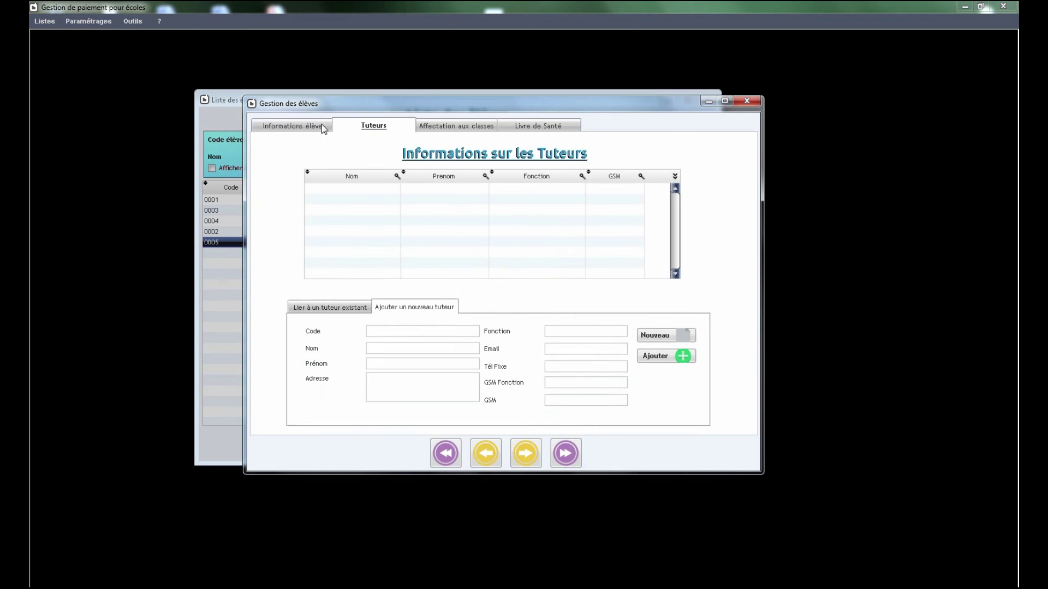
Step: Enter tutor code 0002 with the tutor's names, and paste the student's address as theirs
{"action": "left_click", "coordinate": [394, 332]}
{"action": "type", "text": "000"}
{"action": "type", "text": "2"}
{"action": "left_click", "coordinate": [292, 132]}
{"action": "left_click_drag", "start_coordinate": [341, 298], "coordinate": [220, 300]}
{"action": "key", "text": "ctrl+c"}
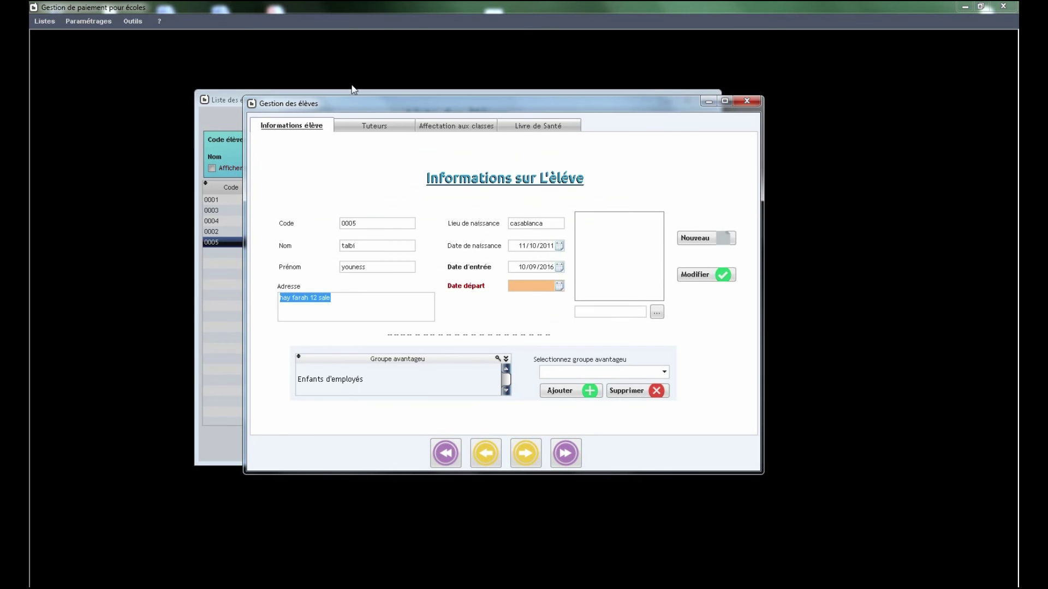
{"action": "left_click", "coordinate": [368, 127]}
{"action": "left_click", "coordinate": [415, 389]}
{"action": "key", "text": "ctrl+v"}
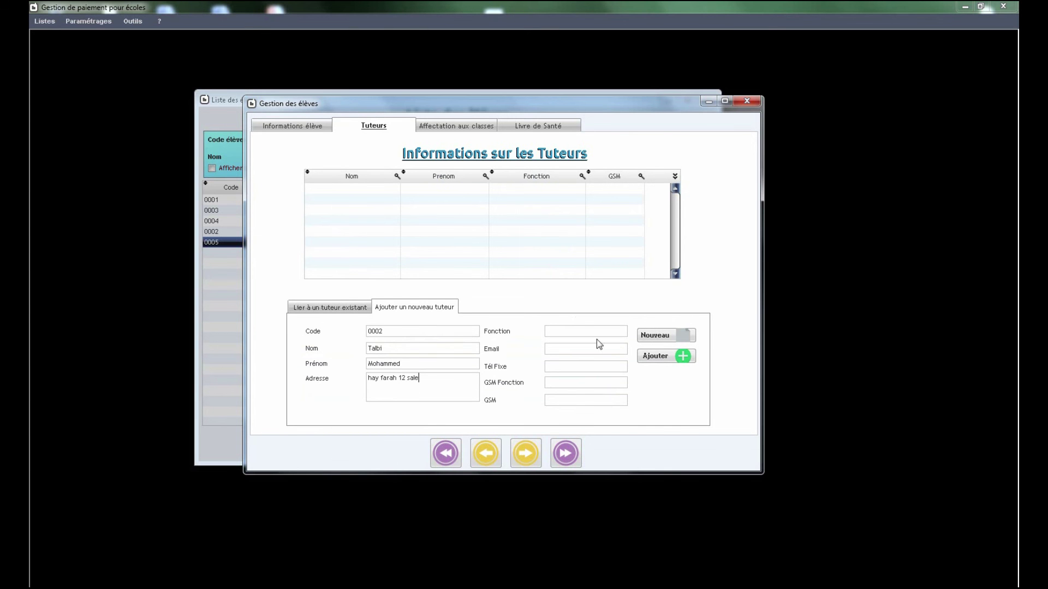
Step: Set the tutor's occupation to Fonctionnaire and add the tutor to the list
{"action": "left_click", "coordinate": [585, 332]}
{"action": "type", "text": "Fon"}
{"action": "key", "text": "BackSpace"}
{"action": "key", "text": "BackSpace"}
{"action": "key", "text": "BackSpace"}
{"action": "type", "text": "Fonctionnaire"}
{"action": "left_click", "coordinate": [559, 349]}
{"action": "left_click", "coordinate": [663, 358]}
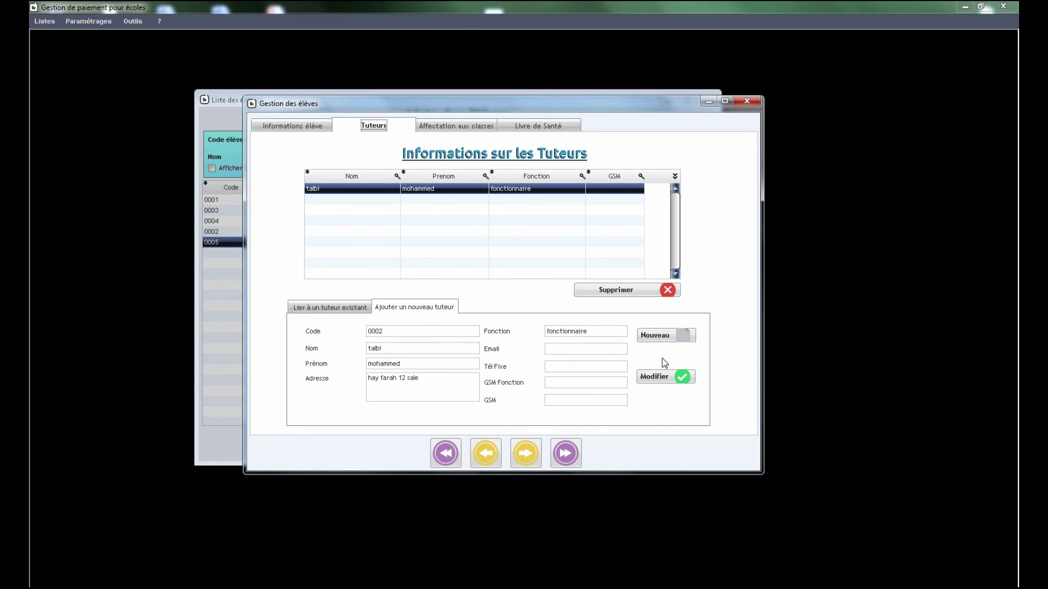
Step: Assign the student to CE1 class ce1_2 for school year 2016/2017
{"action": "left_click", "coordinate": [447, 125]}
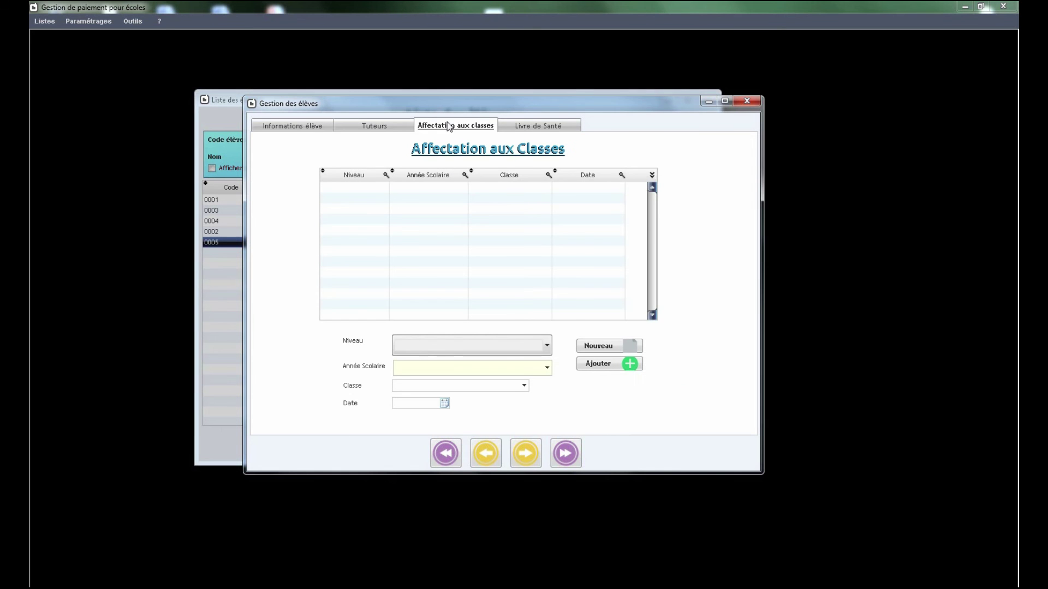
{"action": "left_click", "coordinate": [599, 349]}
{"action": "left_click", "coordinate": [544, 346]}
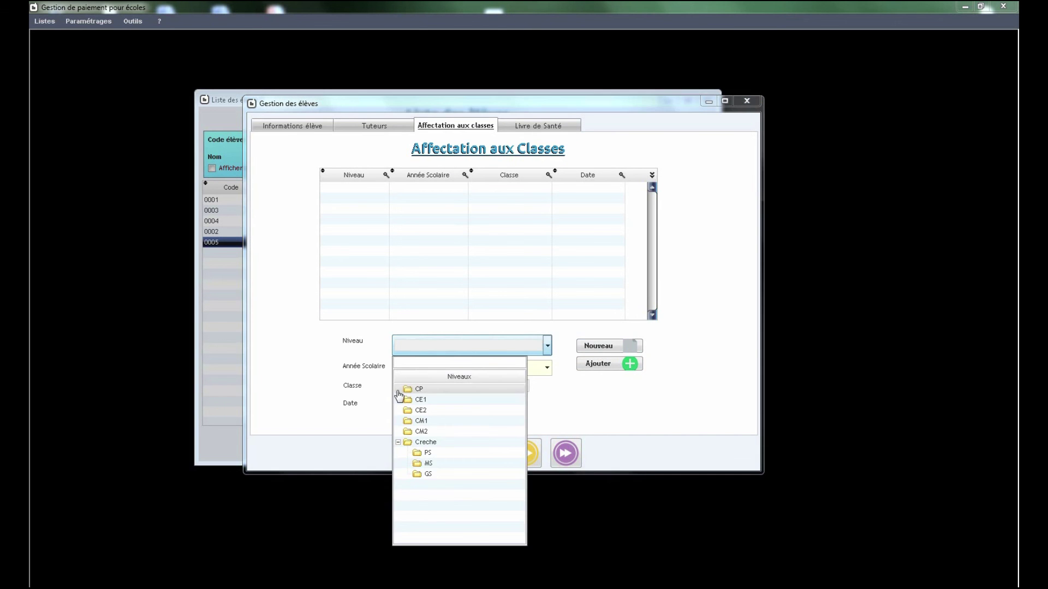
{"action": "left_click", "coordinate": [424, 404]}
{"action": "left_click", "coordinate": [547, 369]}
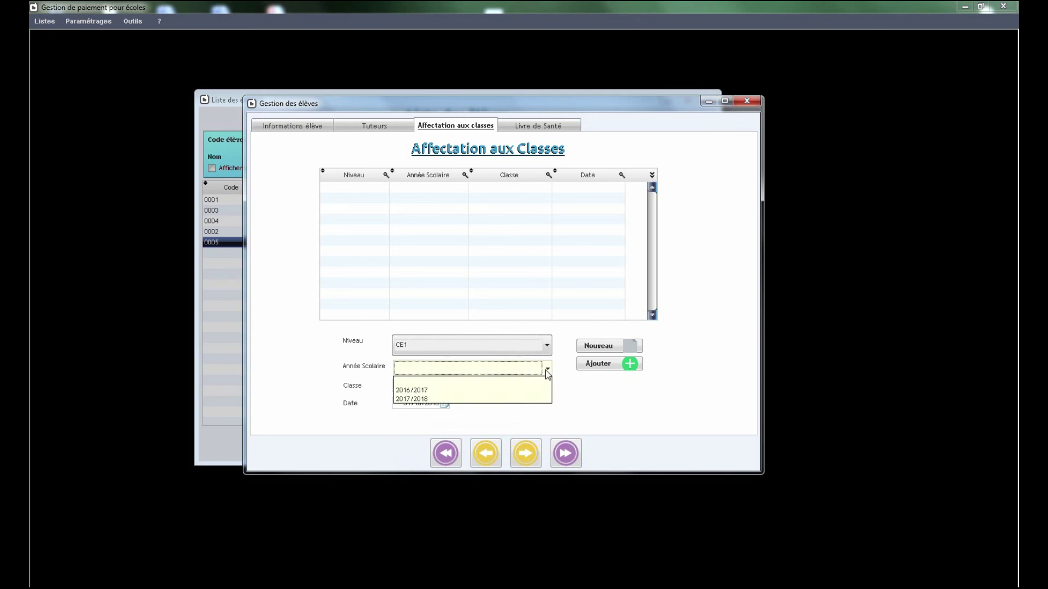
{"action": "left_click", "coordinate": [412, 390]}
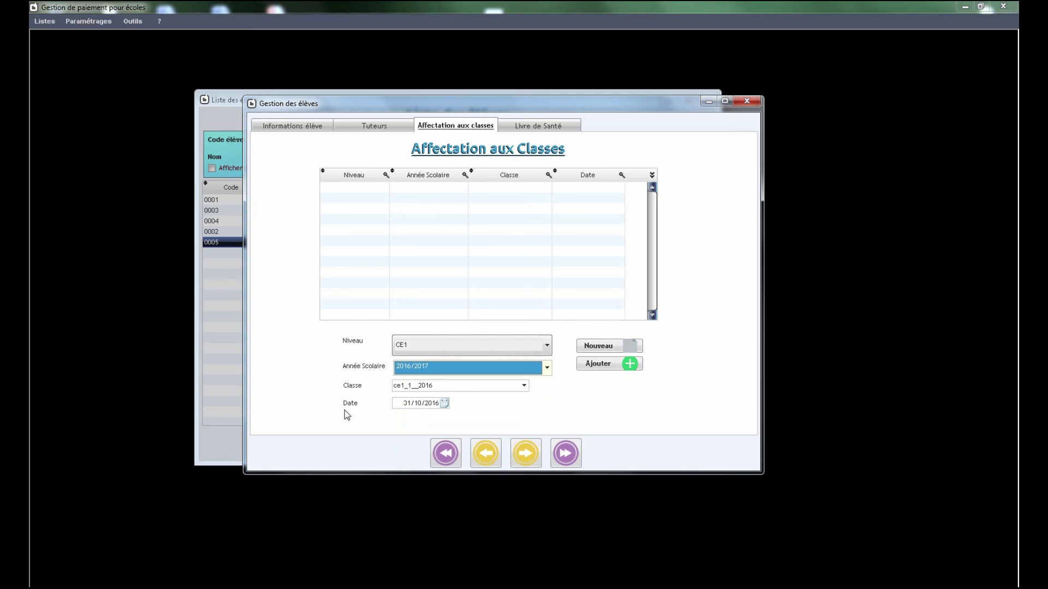
{"action": "left_click", "coordinate": [524, 386]}
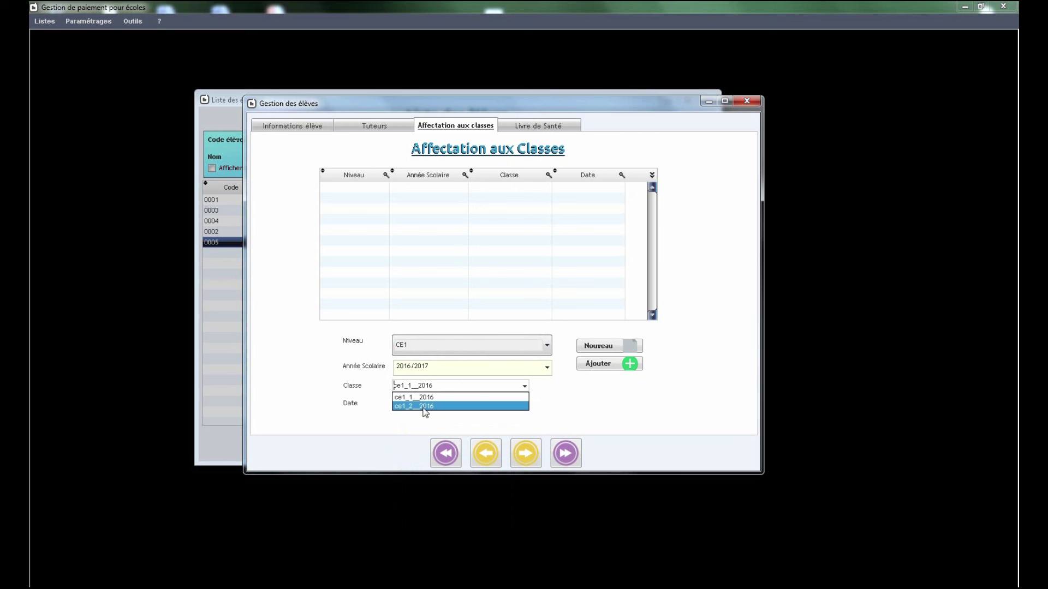
{"action": "left_click", "coordinate": [425, 407]}
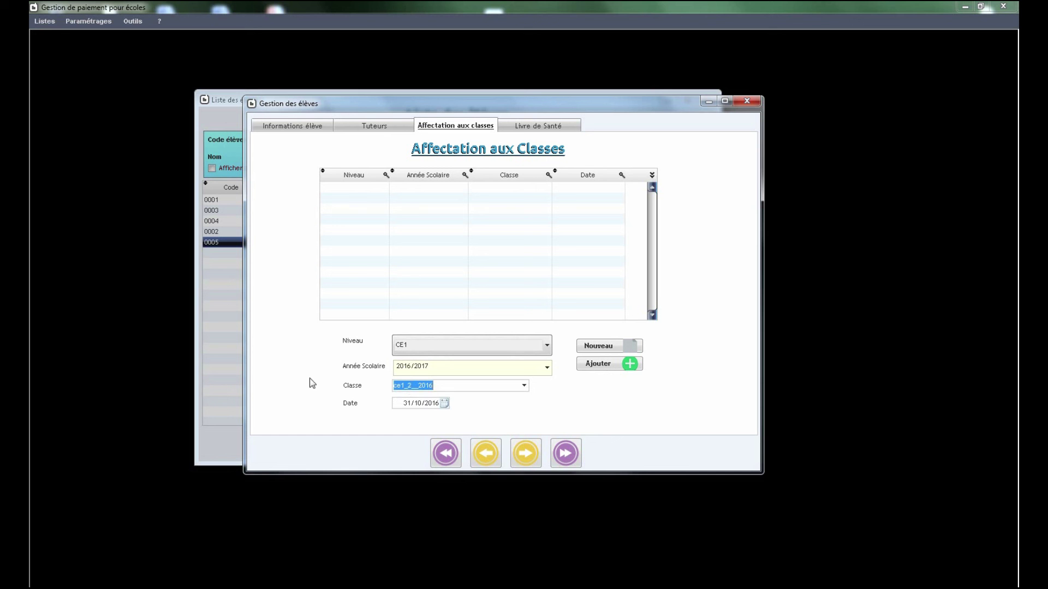
{"action": "left_click", "coordinate": [599, 365]}
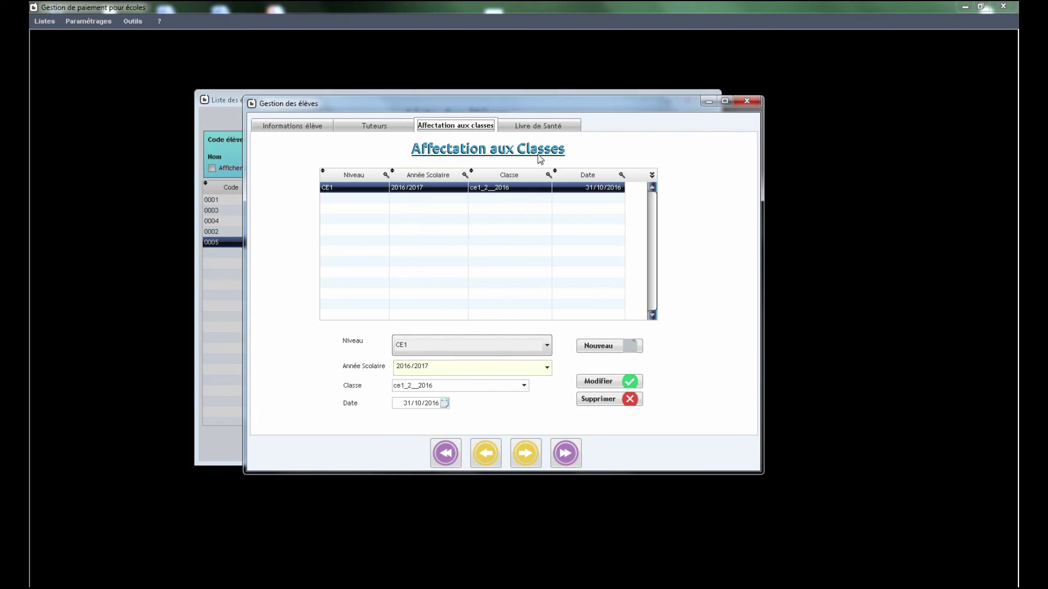
{"action": "left_click", "coordinate": [547, 129]}
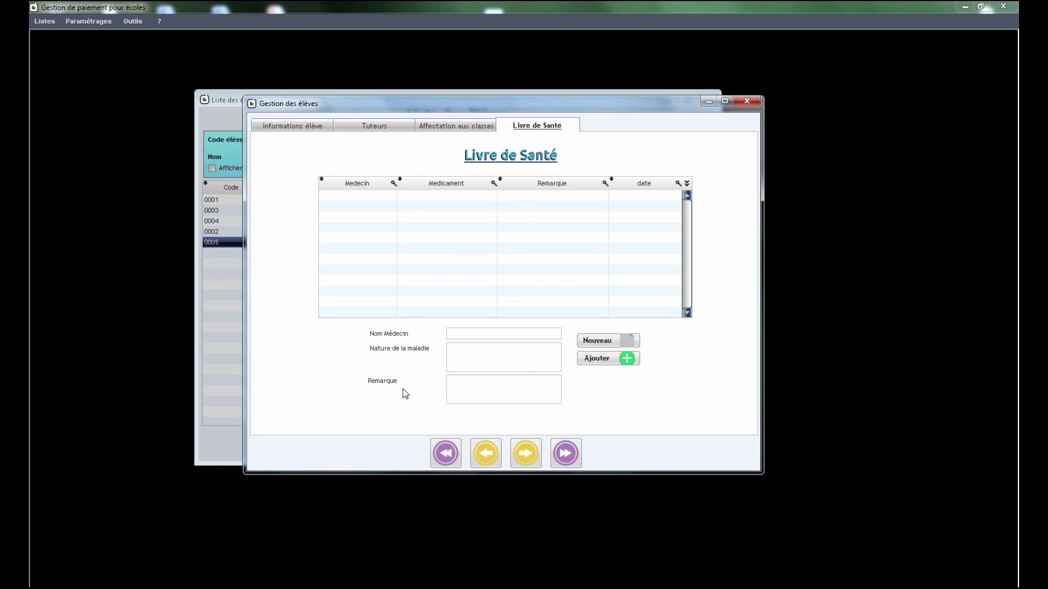
Step: Add a health entry for 'Probleme respiratoire' with remark 'Medicament numero 12', then close the form
{"action": "left_click", "coordinate": [492, 336]}
{"action": "type", "text": "Pr "}
{"action": "type", "text": "Oujdi"}
{"action": "type", "text": "Pro"}
{"action": "type", "text": "blme"}
{"action": "key", "text": "BackSpace"}
{"action": "key", "text": "BackSpace"}
{"action": "key", "text": "BackSpace"}
{"action": "type", "text": "leme respiratoire"}
{"action": "left_click", "coordinate": [483, 395]}
{"action": "type", "text": "Medicament"}
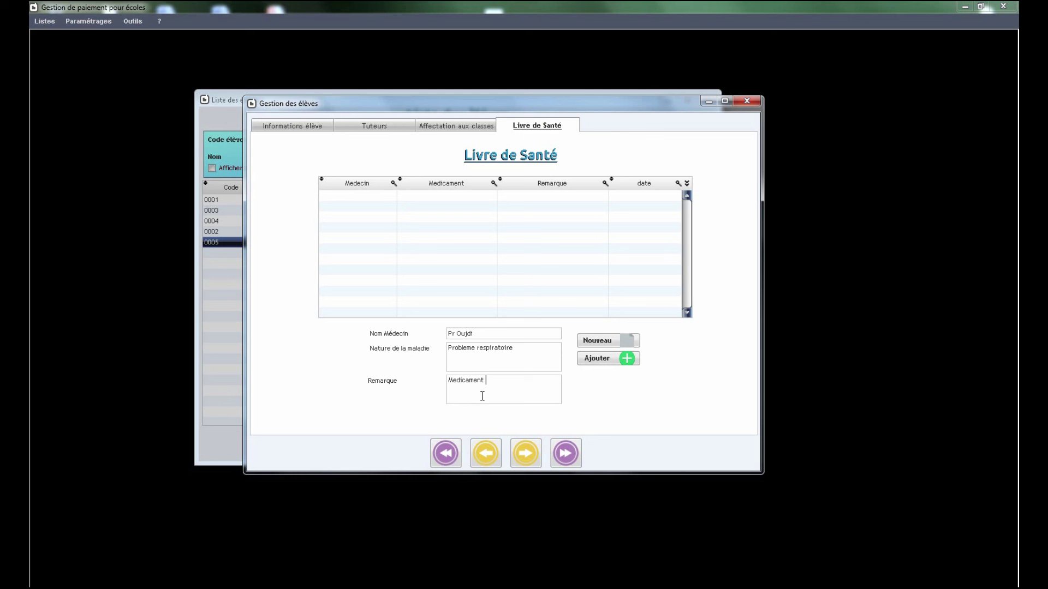
{"action": "type", "text": "numero 12"}
{"action": "left_click", "coordinate": [603, 358]}
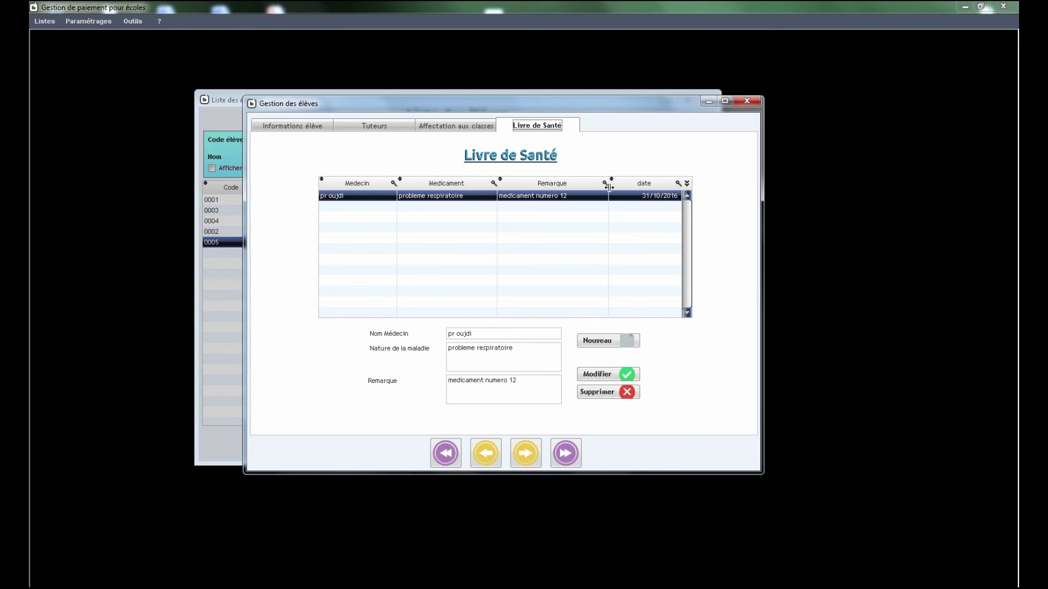
{"action": "left_click_drag", "start_coordinate": [609, 186], "coordinate": [589, 188]}
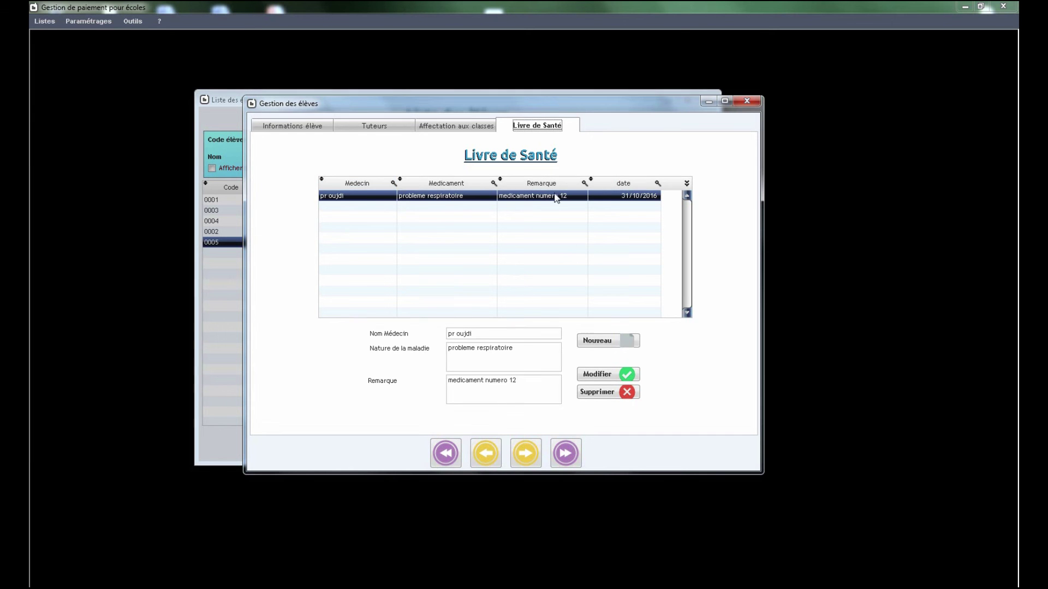
{"action": "left_click", "coordinate": [748, 103]}
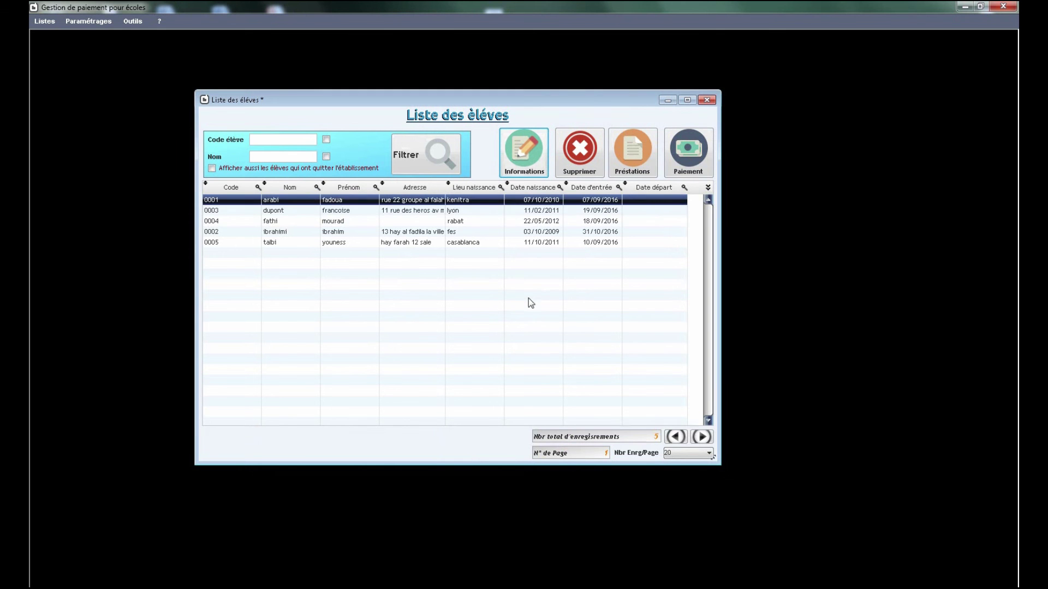
Step: Try 40, 50 and <Tout> records per page, settle on 20, and open student 0001's information
{"action": "key", "text": "Down"}
{"action": "key", "text": "Down"}
{"action": "key", "text": "Down"}
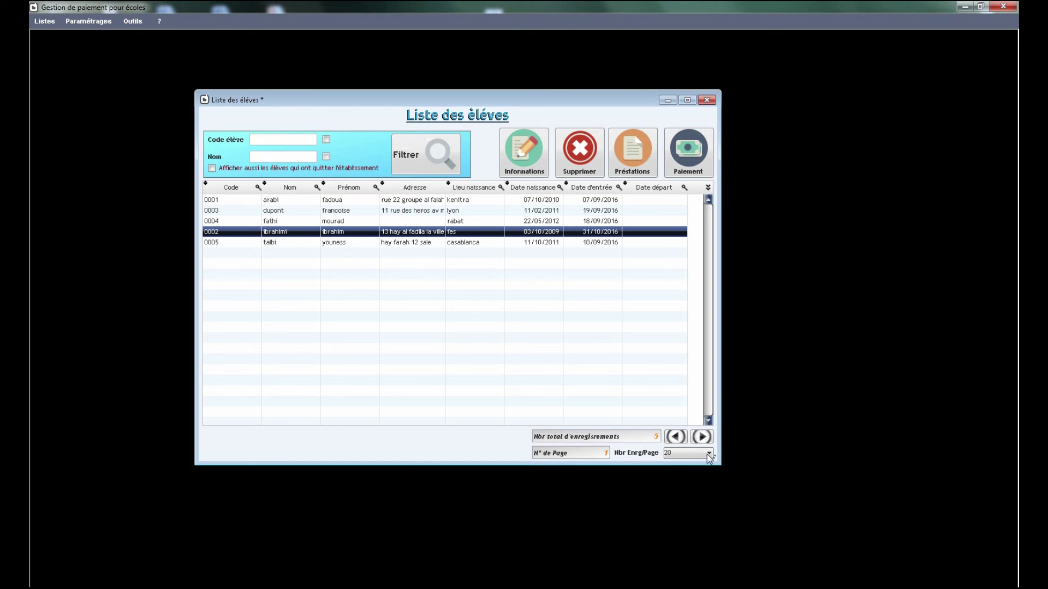
{"action": "scroll", "coordinate": [687, 396], "scroll_direction": "down", "scroll_amount": 1}
{"action": "scroll", "coordinate": [685, 399], "scroll_direction": "up", "scroll_amount": 2}
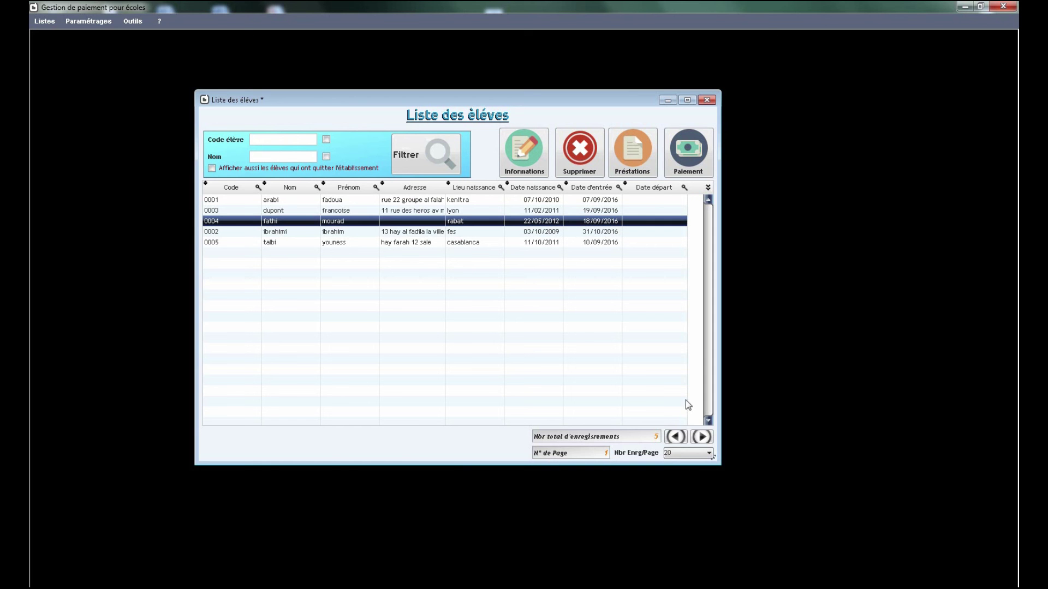
{"action": "left_click", "coordinate": [679, 452]}
{"action": "left_click", "coordinate": [672, 473]}
{"action": "left_click", "coordinate": [674, 453]}
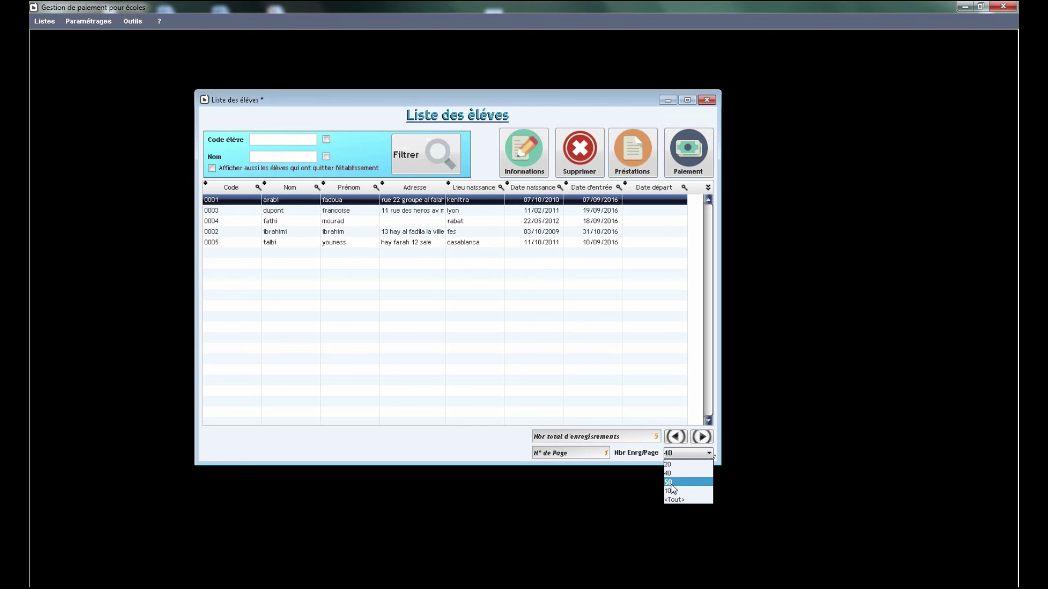
{"action": "left_click", "coordinate": [672, 483]}
{"action": "left_click", "coordinate": [678, 456]}
{"action": "left_click", "coordinate": [674, 501]}
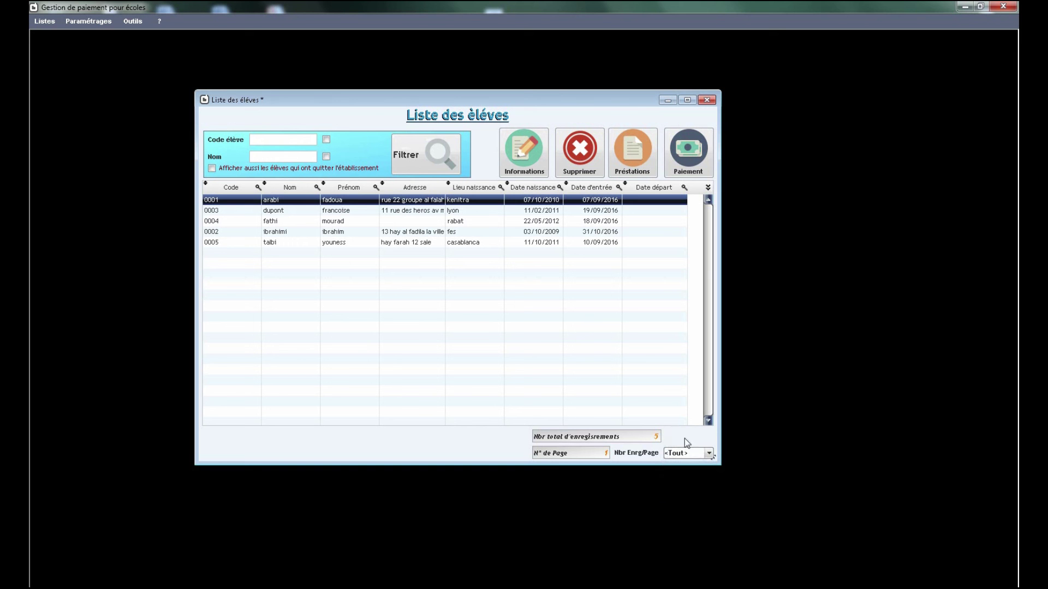
{"action": "left_click", "coordinate": [684, 453]}
{"action": "left_click", "coordinate": [681, 467]}
{"action": "left_click", "coordinate": [511, 151]}
{"action": "left_click", "coordinate": [310, 132]}
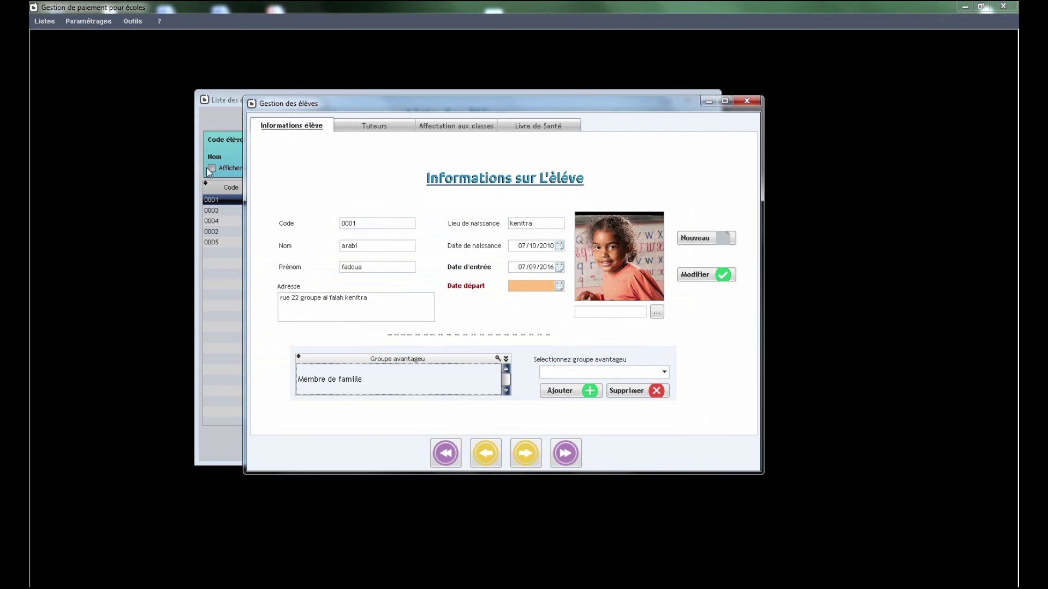
Step: Step through student records with next, first, last and previous, then close and select student 0005
{"action": "left_click", "coordinate": [527, 457]}
{"action": "left_click", "coordinate": [518, 455]}
{"action": "left_click", "coordinate": [515, 453]}
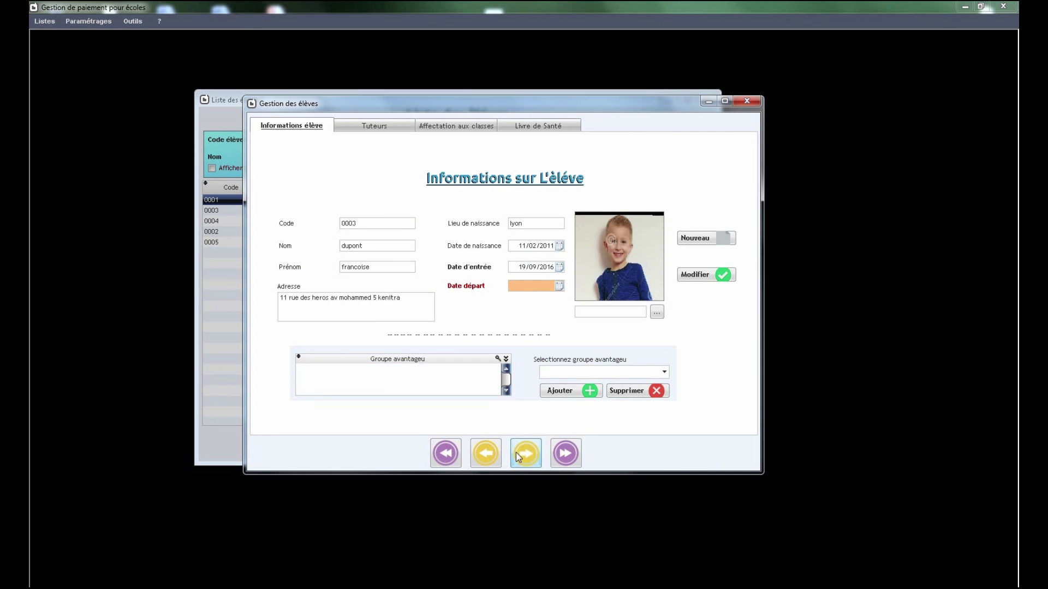
{"action": "left_click", "coordinate": [484, 455]}
{"action": "left_click", "coordinate": [478, 459]}
{"action": "left_click", "coordinate": [444, 452]}
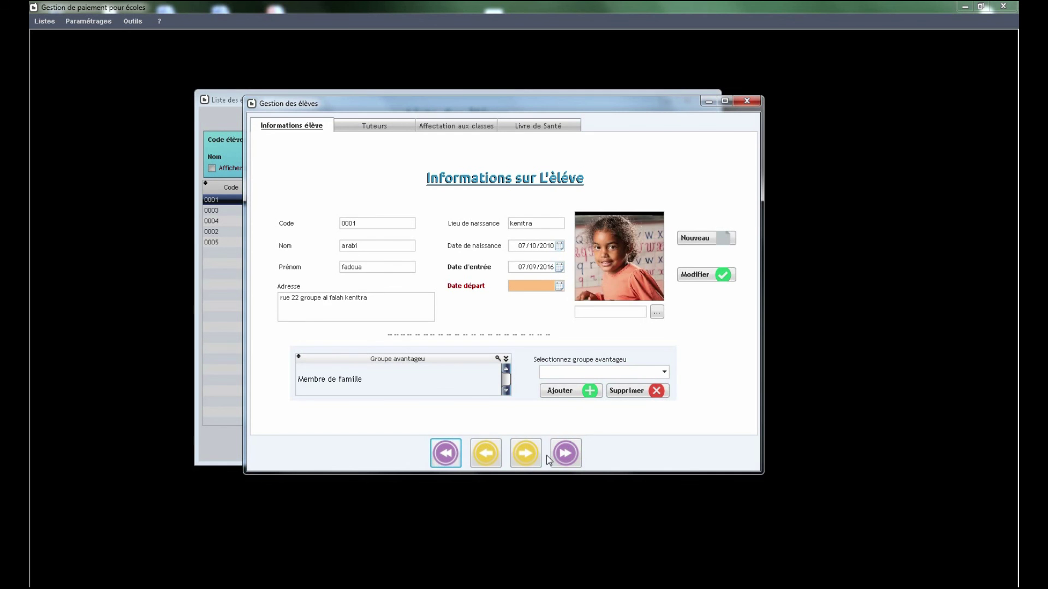
{"action": "left_click", "coordinate": [564, 456]}
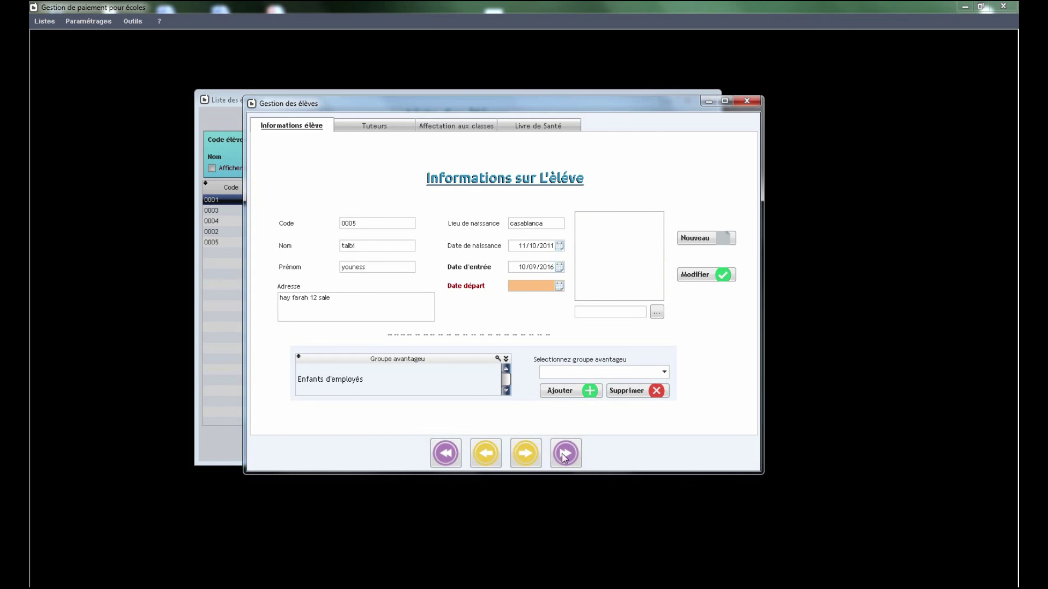
{"action": "left_click", "coordinate": [493, 456]}
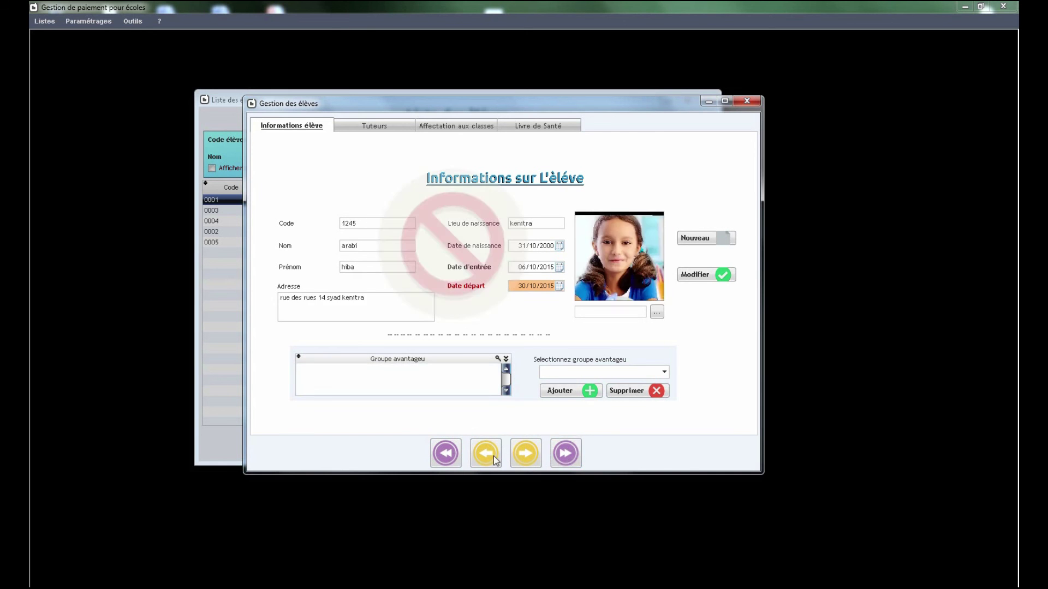
{"action": "left_click", "coordinate": [747, 101]}
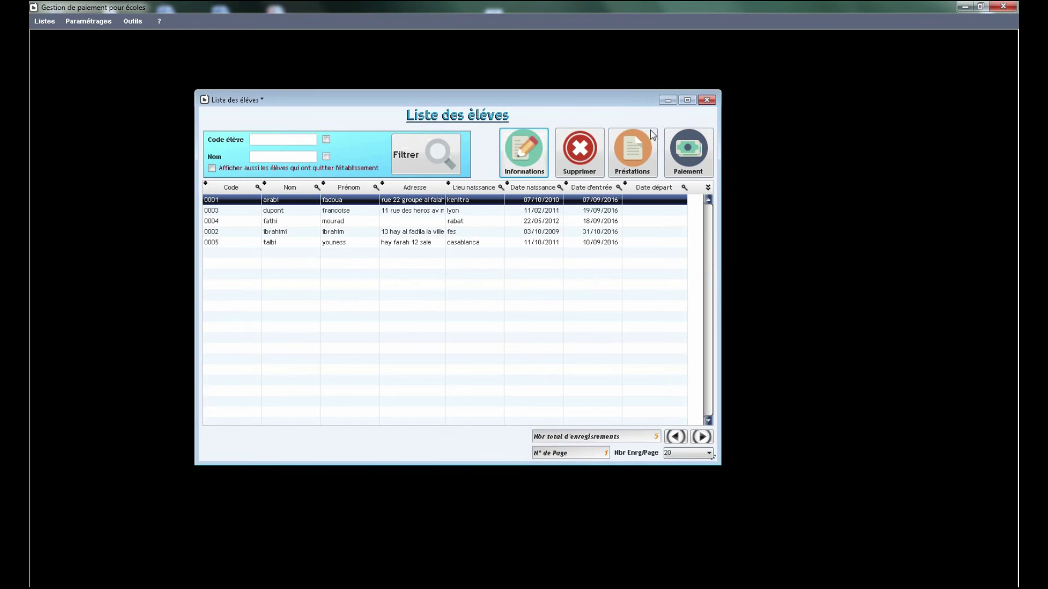
{"action": "left_click", "coordinate": [470, 242]}
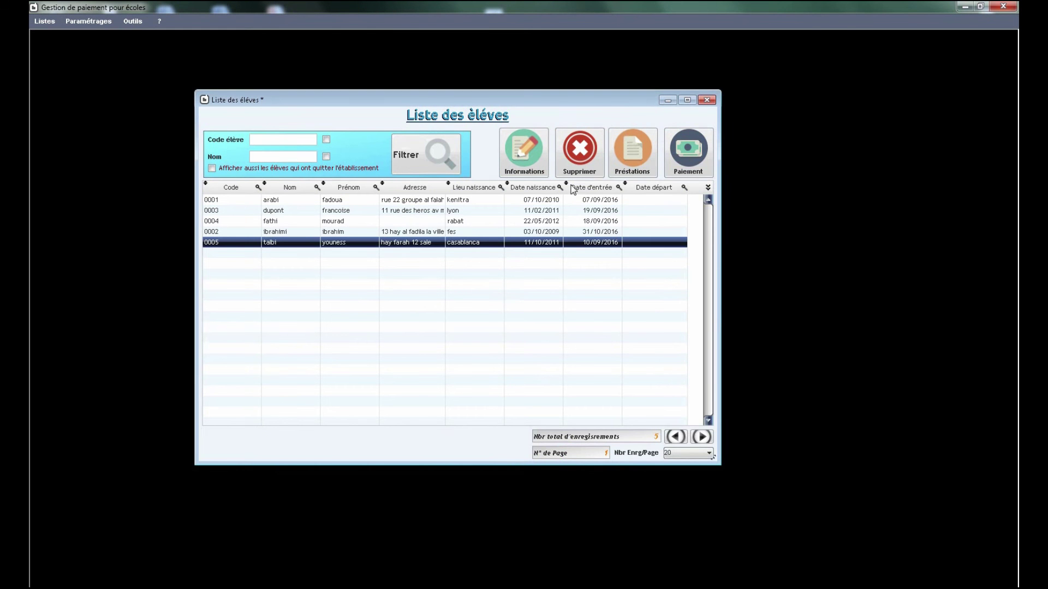